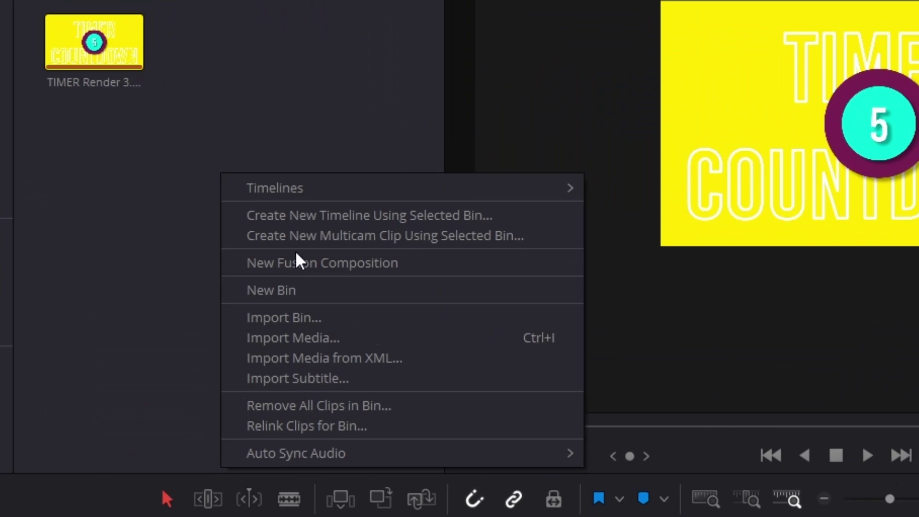
# Create a new Fusion composition named 'Timin' and open it in Fusion.
pyautogui.click(242, 203)
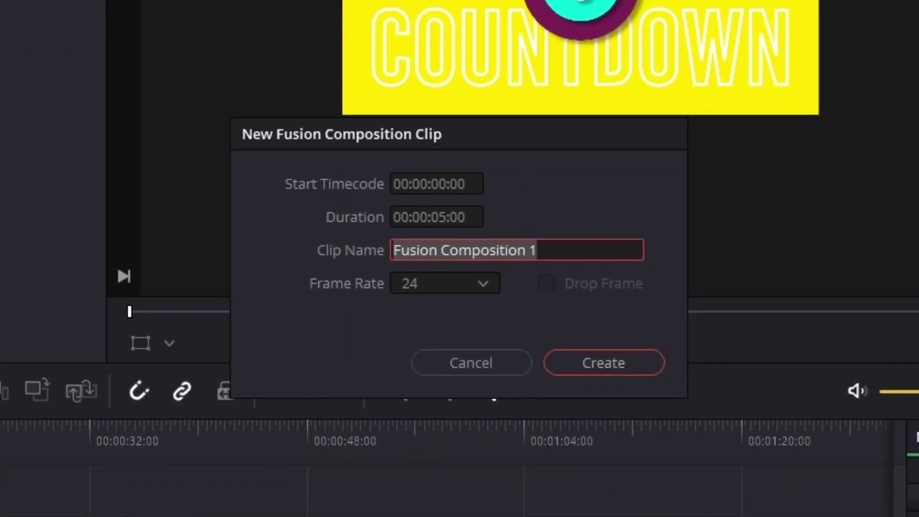
pyautogui.write('Timin')
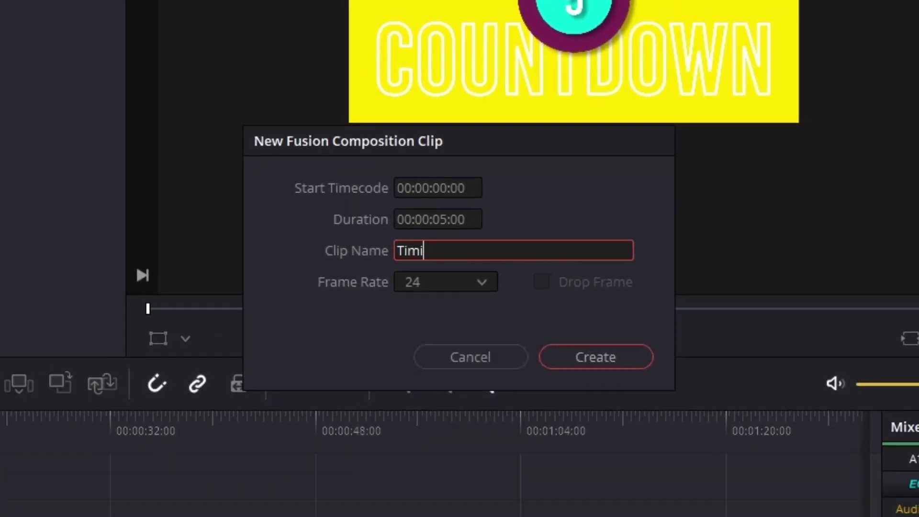
pyautogui.press('Return')
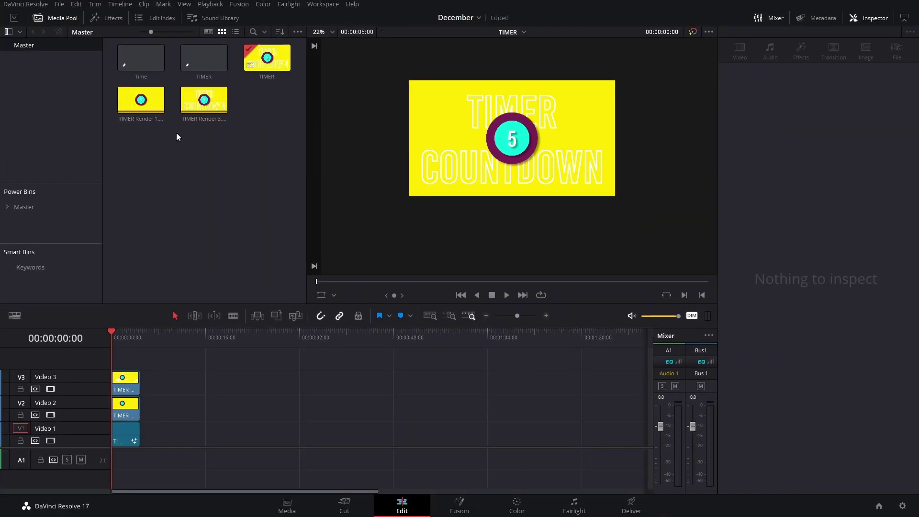
pyautogui.doubleClick(147, 51)
# Add a Background node feeding MediaOut1 and set its alpha to 0 for full transparency.
pyautogui.click(245, 111)
pyautogui.moveTo(421, 284); pyautogui.dragTo(546, 334)
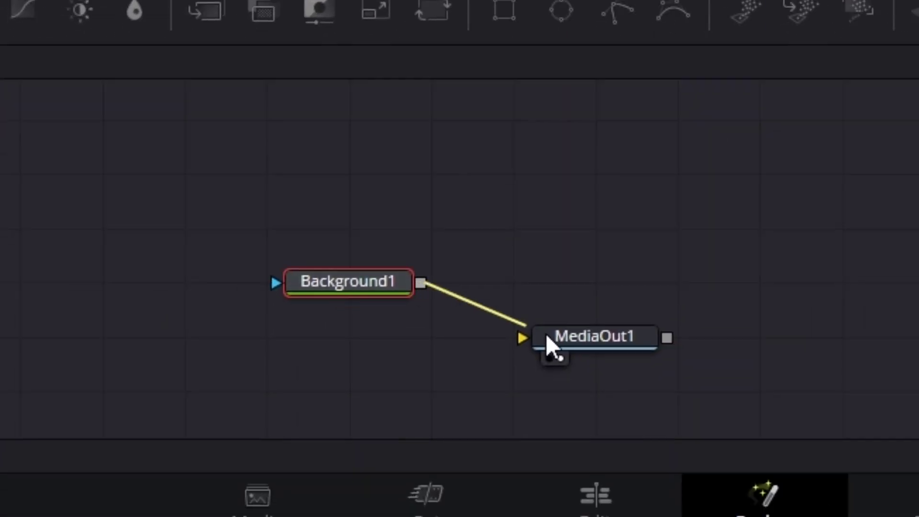
pyautogui.moveTo(298, 433); pyautogui.dragTo(127, 453)
pyautogui.moveTo(856, 209); pyautogui.dragTo(759, 223)
pyautogui.scroll(-2, 390, 209)
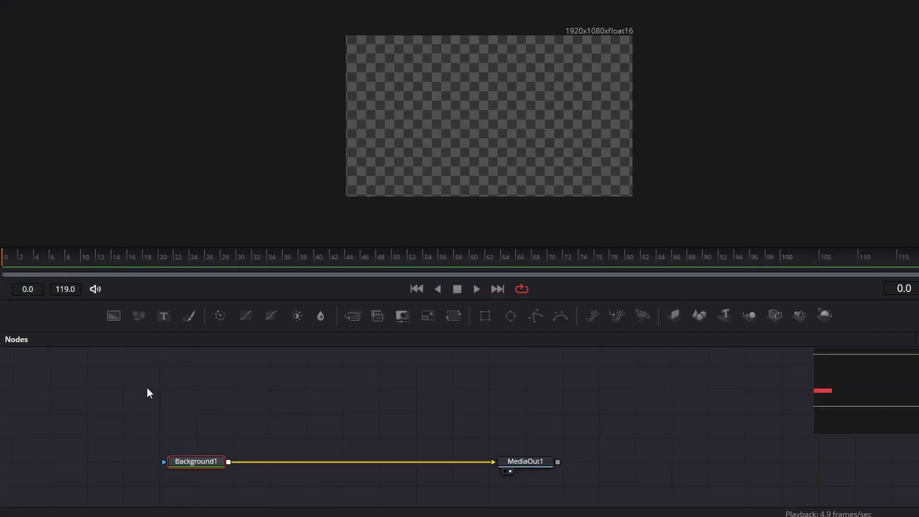
# Add Background2 masked by Ellipse1 as a black circle, then Background3 merged over it via Merge2.
pyautogui.click(112, 317)
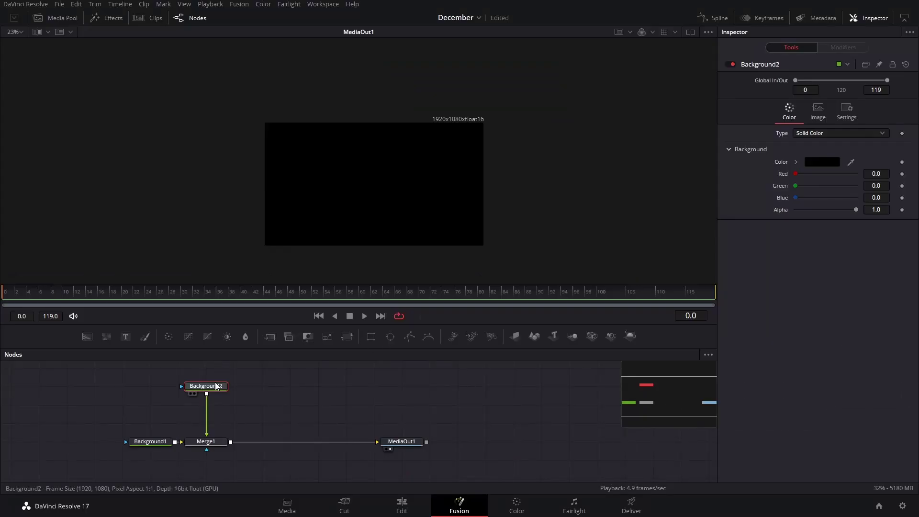
pyautogui.click(390, 336)
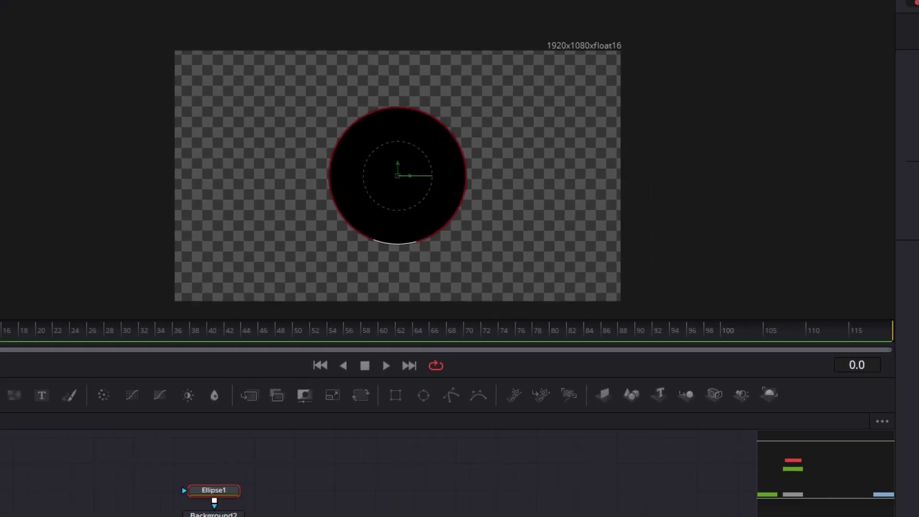
pyautogui.click(255, 406)
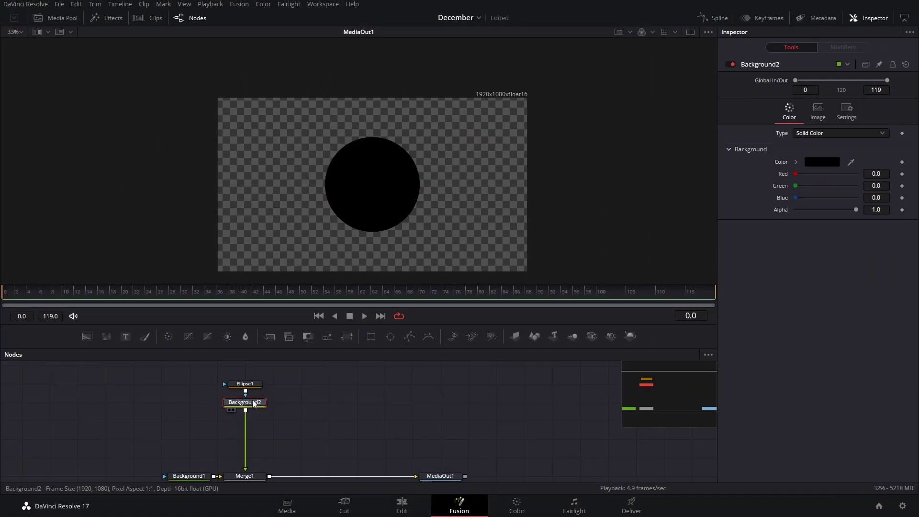
pyautogui.click(84, 336)
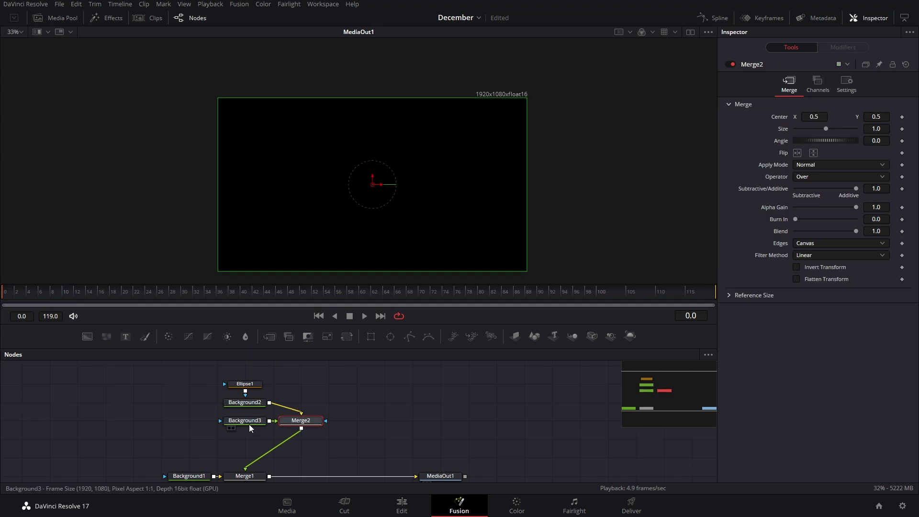
pyautogui.click(306, 385)
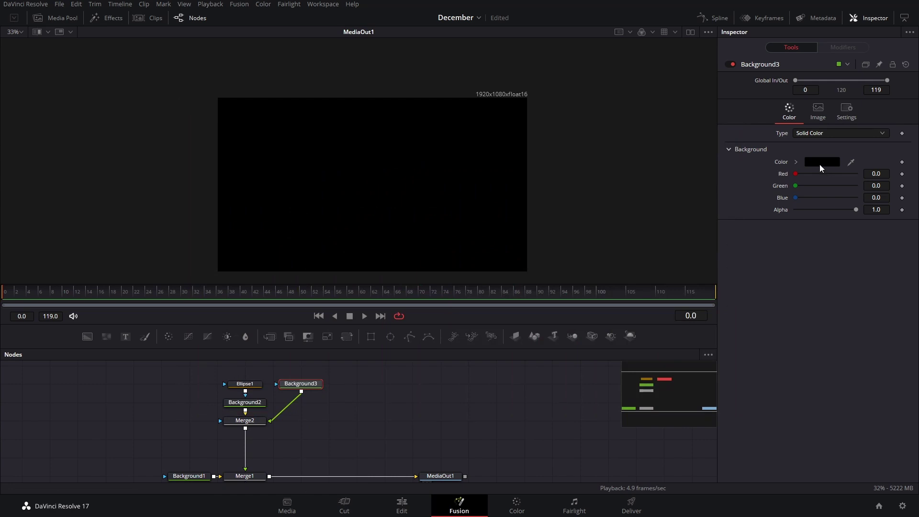
# Set Background3's colour to gold yellow #ffd700.
pyautogui.click(820, 163)
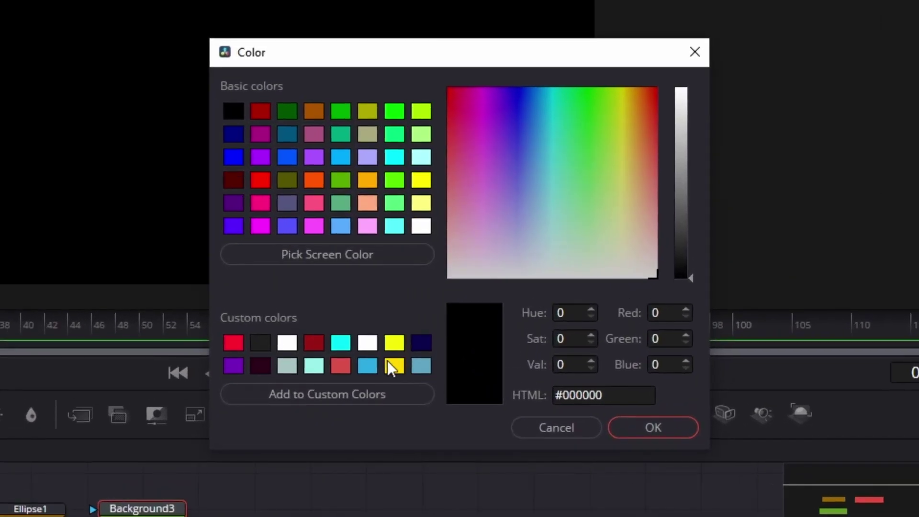
pyautogui.click(390, 362)
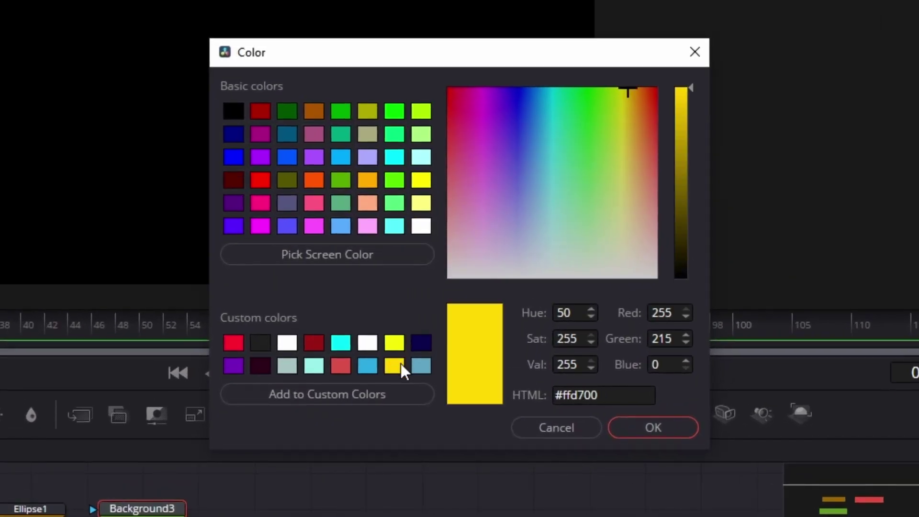
pyautogui.click(671, 423)
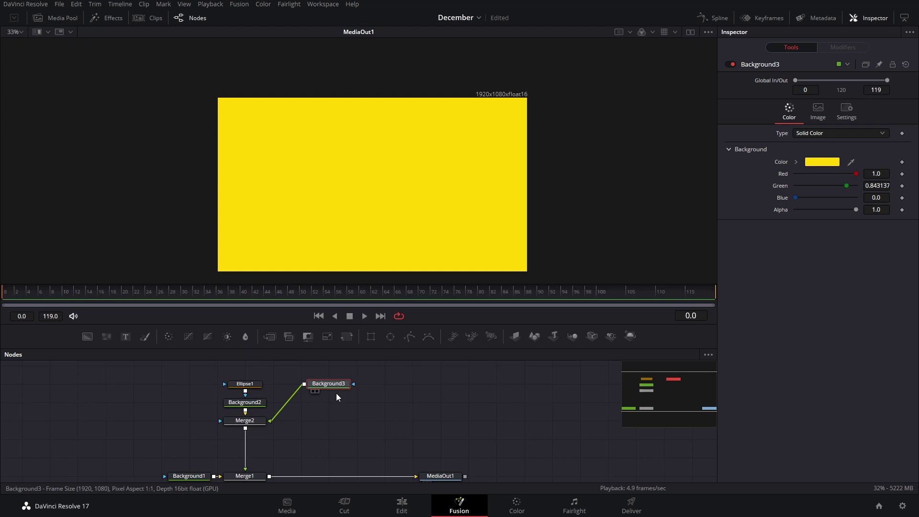
# Mask Background3 with Ellipse2 and shrink it to a smaller circle inside the black one.
pyautogui.moveTo(335, 387); pyautogui.dragTo(308, 407)
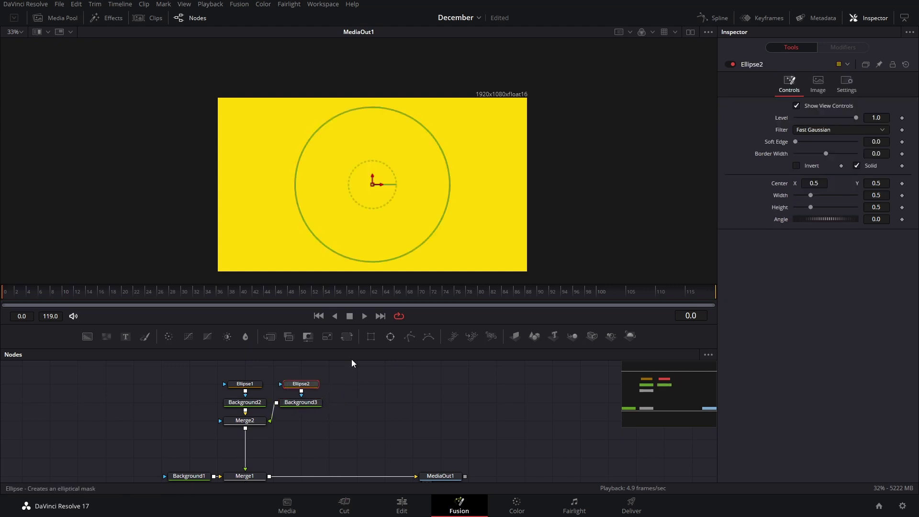
pyautogui.click(390, 336)
pyautogui.moveTo(416, 248); pyautogui.dragTo(382, 214)
pyautogui.scroll(2, 384, 197)
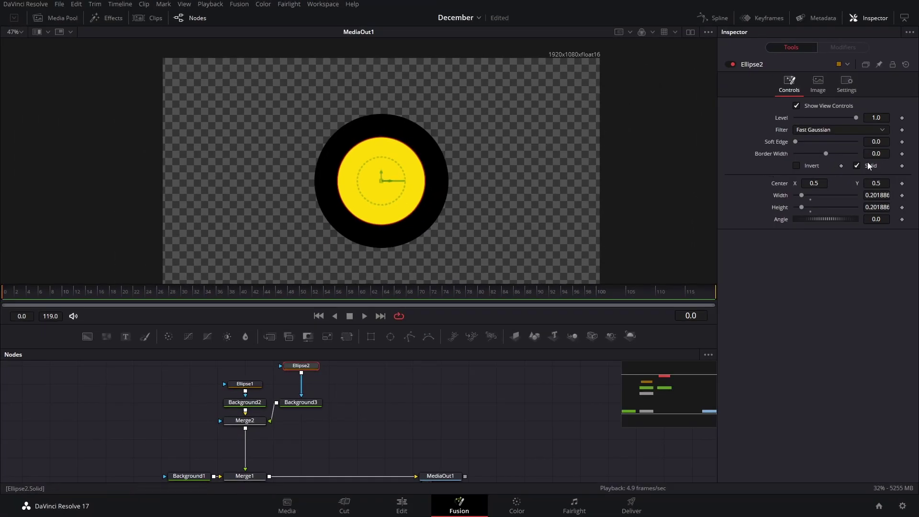
# Turn the yellow disc into a ring with border width 0.083, shrunk slightly toward the centre.
pyautogui.click(867, 165)
pyautogui.moveTo(826, 153); pyautogui.dragTo(832, 188)
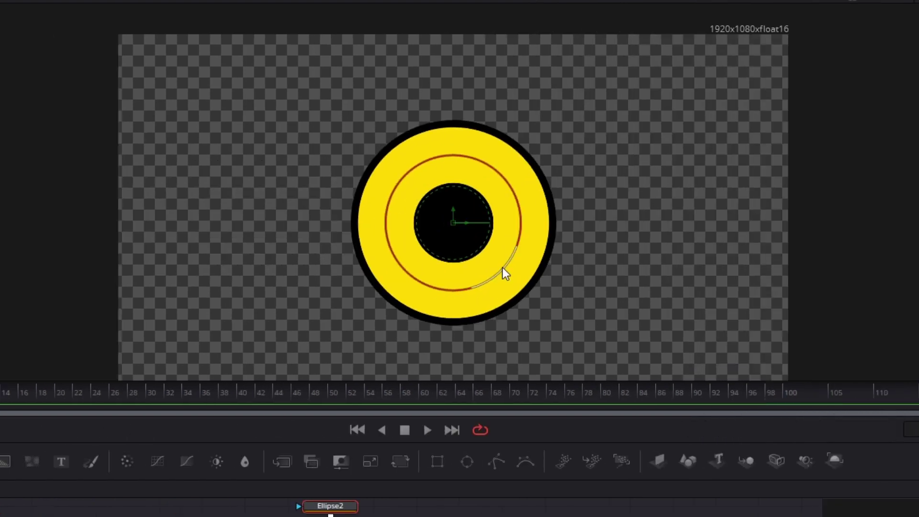
pyautogui.moveTo(501, 267); pyautogui.dragTo(469, 248)
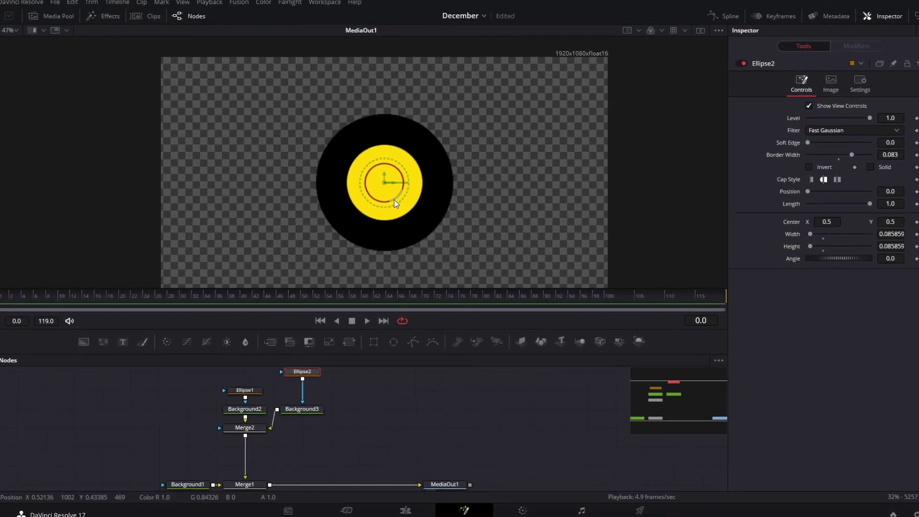
pyautogui.moveTo(395, 200); pyautogui.dragTo(390, 198)
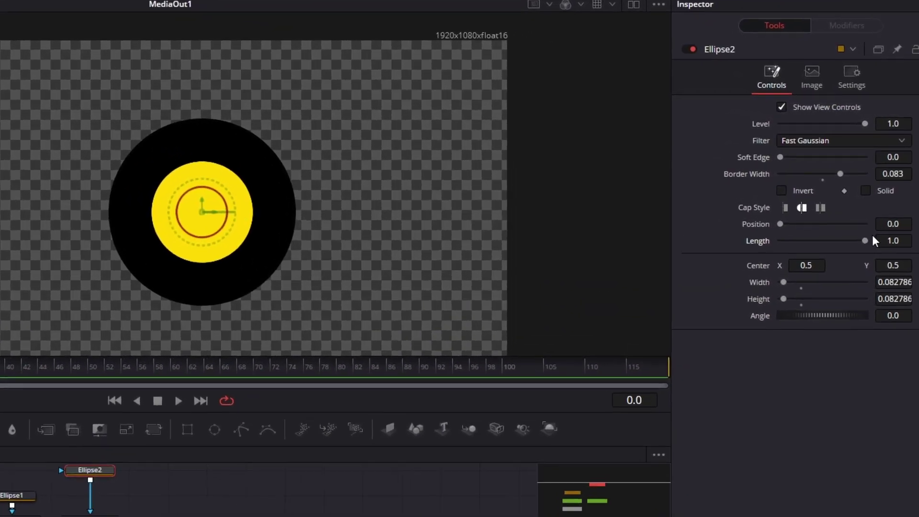
# Give the ring flat caps, position 0.25 and length 1.0 for a complete ring.
pyautogui.moveTo(864, 240); pyautogui.dragTo(833, 241)
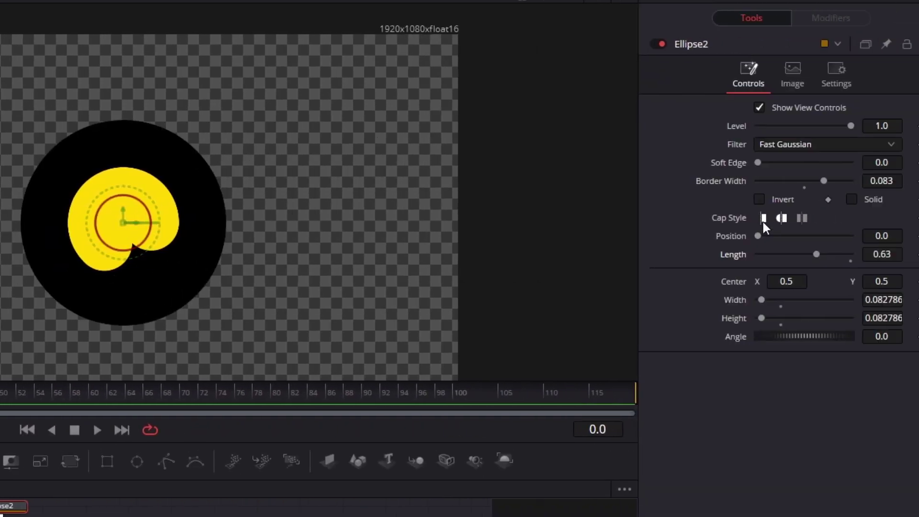
pyautogui.click(763, 218)
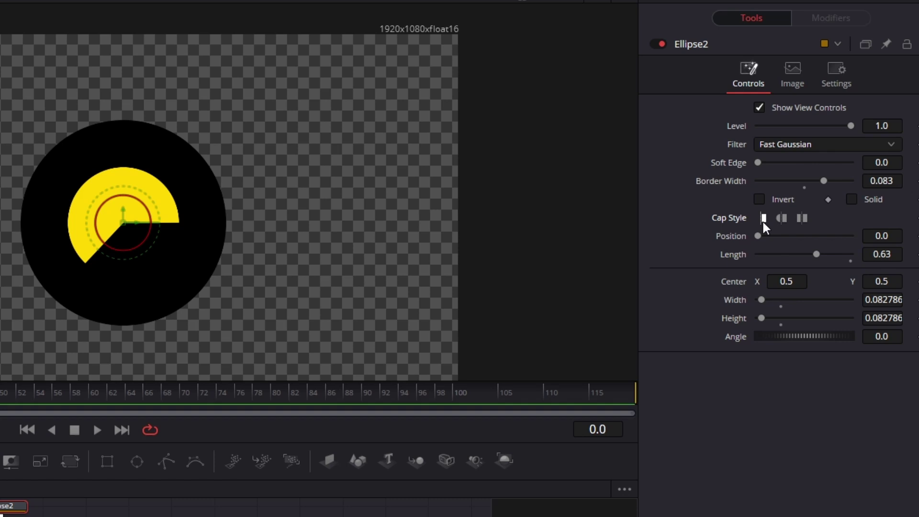
pyautogui.moveTo(817, 254)
pyautogui.mouseDown()
pyautogui.moveTo(851, 254)
pyautogui.moveTo(810, 247)
pyautogui.mouseUp()
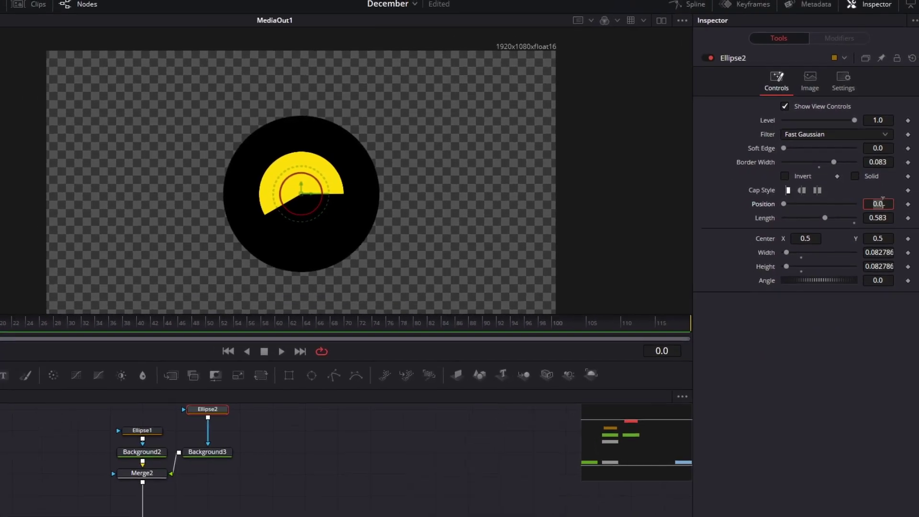
pyautogui.write('0.25')
pyautogui.press('Tab')
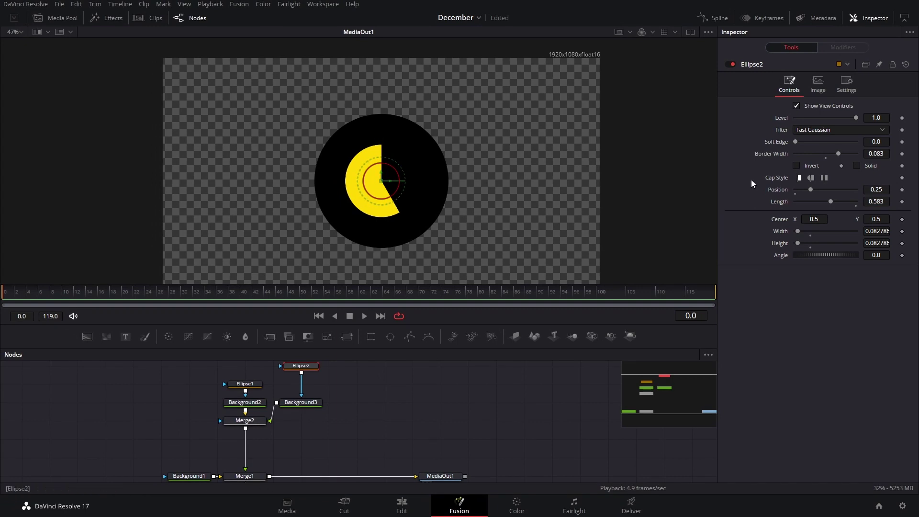
pyautogui.moveTo(830, 201); pyautogui.dragTo(872, 205)
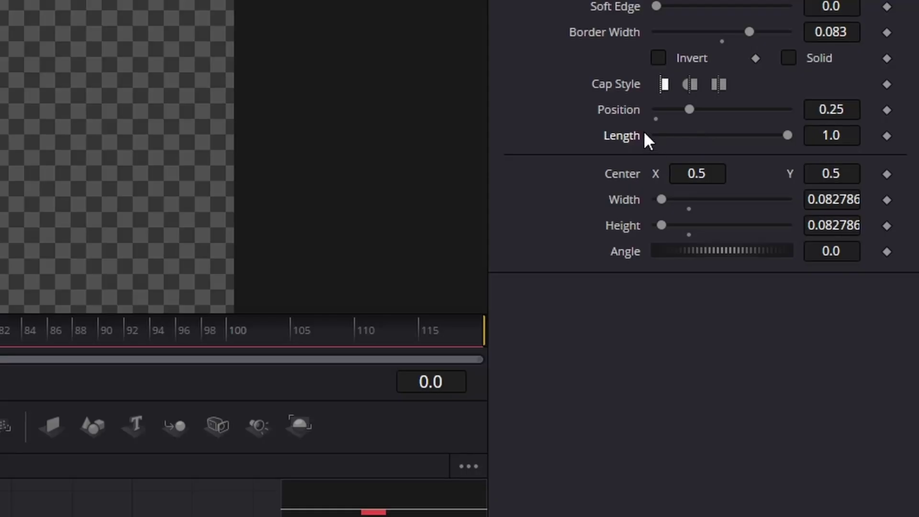
# Drive Ellipse2's Length with Anim Curves, preview the growth, and invert the curve.
pyautogui.rightClick(786, 200)
pyautogui.moveTo(669, 222)
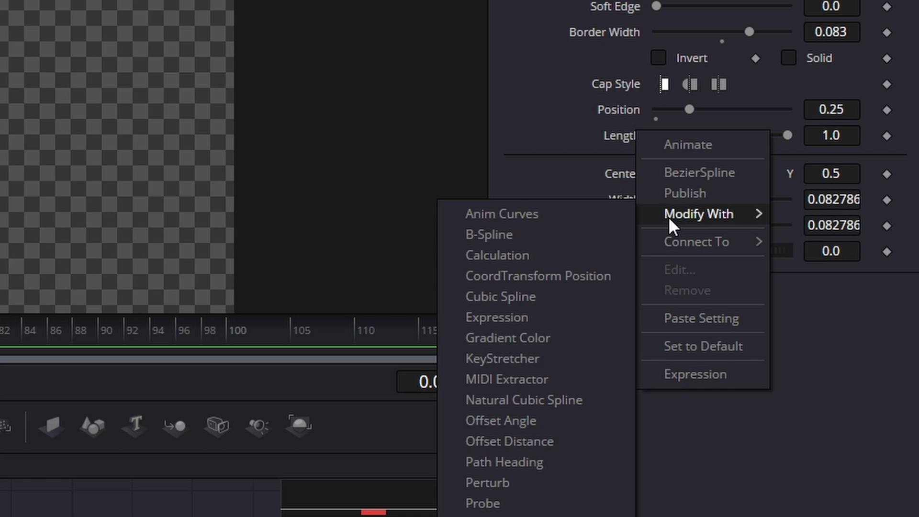
pyautogui.click(608, 215)
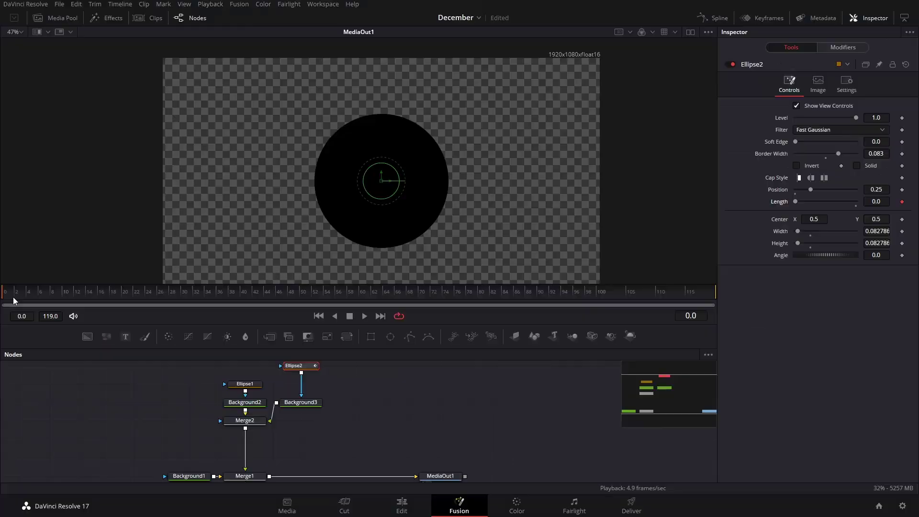
pyautogui.moveTo(12, 297); pyautogui.dragTo(268, 300)
pyautogui.moveTo(496, 312); pyautogui.dragTo(538, 309)
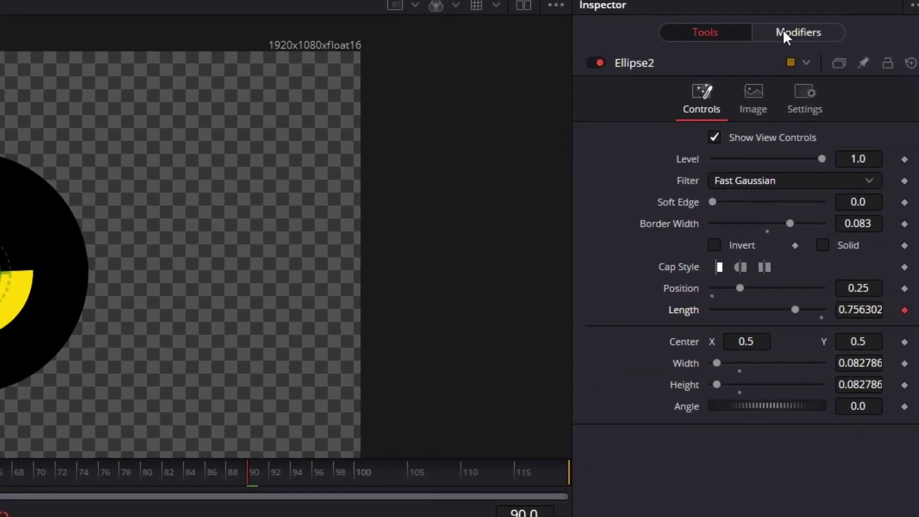
pyautogui.click(784, 31)
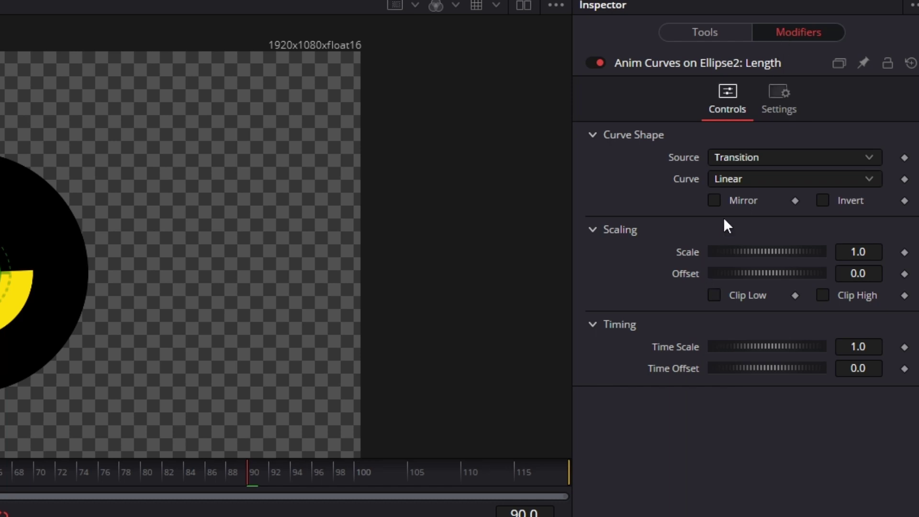
pyautogui.click(823, 201)
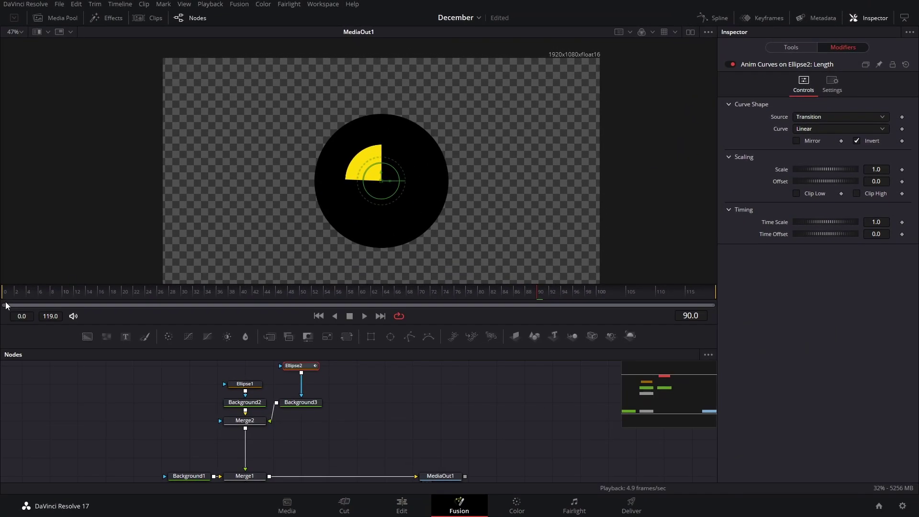
# Play the unwinding animation from the start, then add a Polygon1 mask node.
pyautogui.click(6, 304)
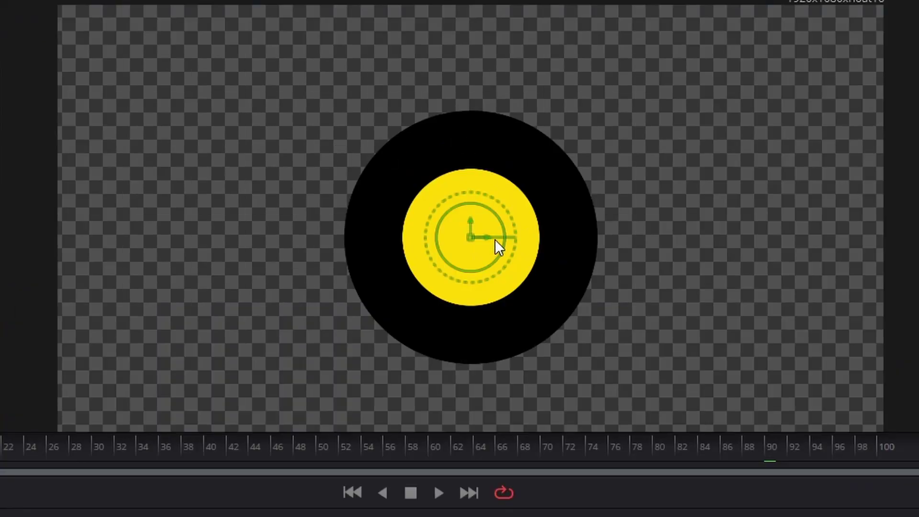
pyautogui.press('space')
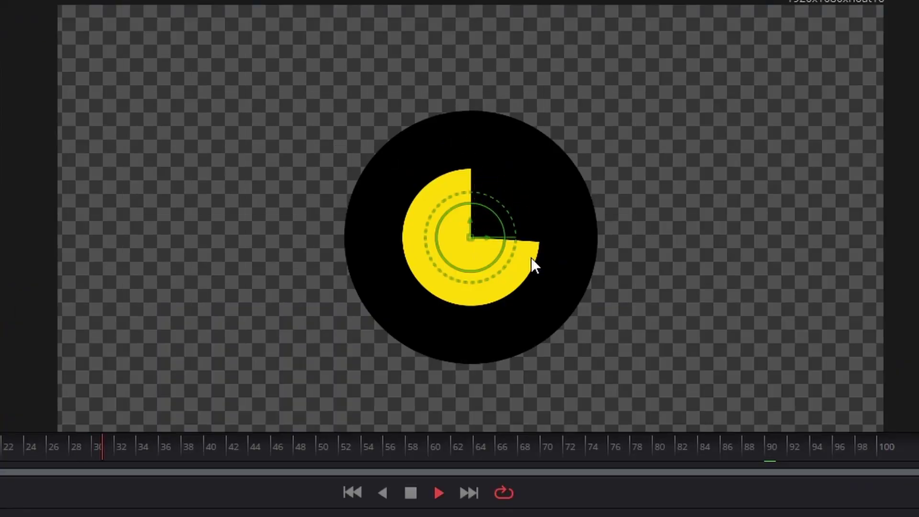
pyautogui.click(438, 492)
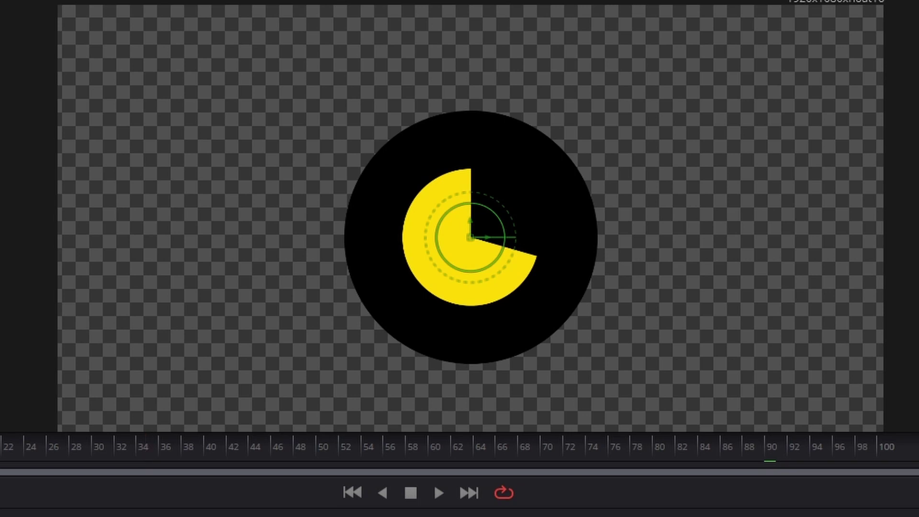
pyautogui.press('Home')
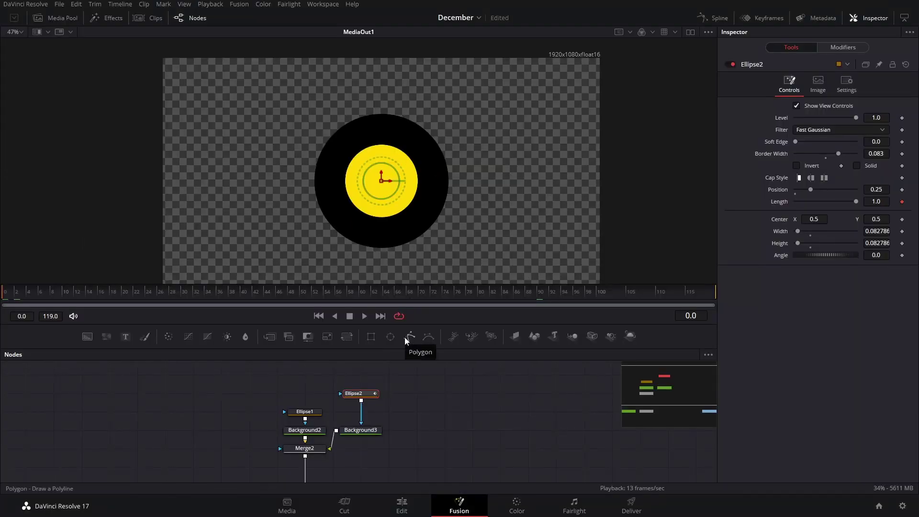
pyautogui.click(405, 337)
pyautogui.rightClick(437, 166)
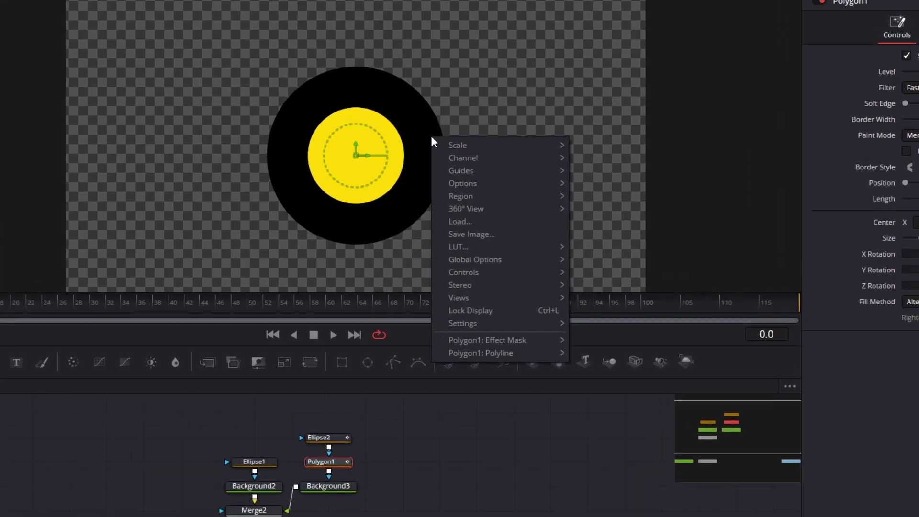
# Create a 0.25-sized ellipse shape in Polygon1 and nudge its points to centre it on the black disc.
pyautogui.moveTo(486, 327)
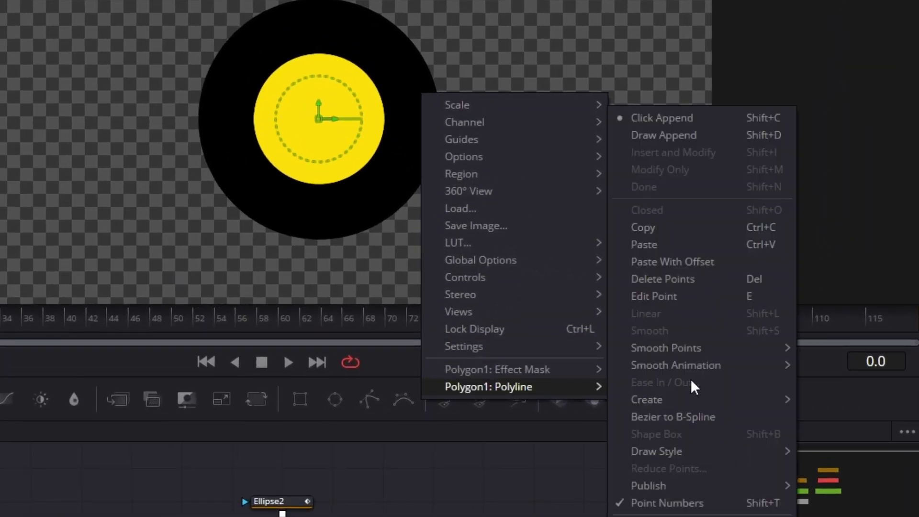
pyautogui.moveTo(696, 399)
pyautogui.click(843, 399)
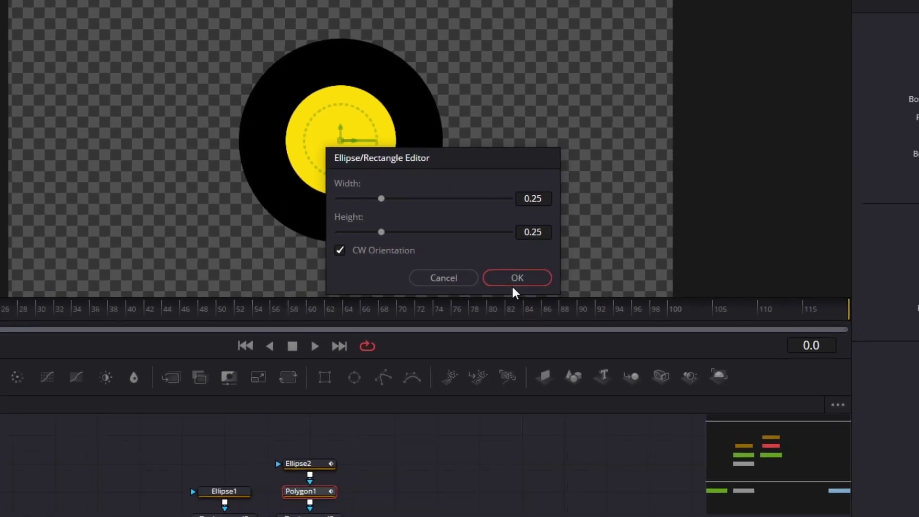
pyautogui.click(523, 286)
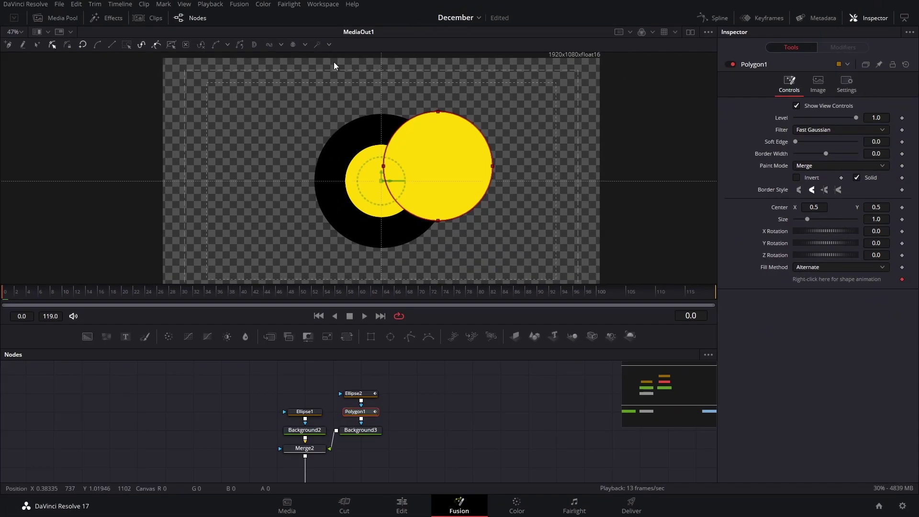
pyautogui.moveTo(351, 95); pyautogui.dragTo(535, 222)
pyautogui.press('Left')
pyautogui.press('Left')
pyautogui.press('Left')
pyautogui.press('Left')
pyautogui.press('Left')
pyautogui.press('Left')
pyautogui.press('Left')
pyautogui.press('Left')
pyautogui.press('Left')
pyautogui.press('Left')
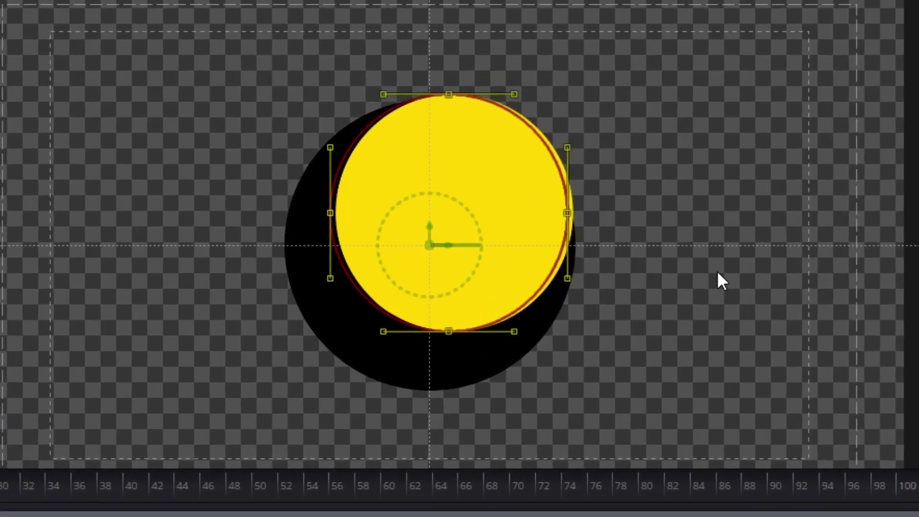
pyautogui.press('Left')
pyautogui.press('Left')
pyautogui.press('Left')
pyautogui.press('Left')
pyautogui.press('Left')
pyautogui.press('Left')
pyautogui.press('Left')
pyautogui.press('Left')
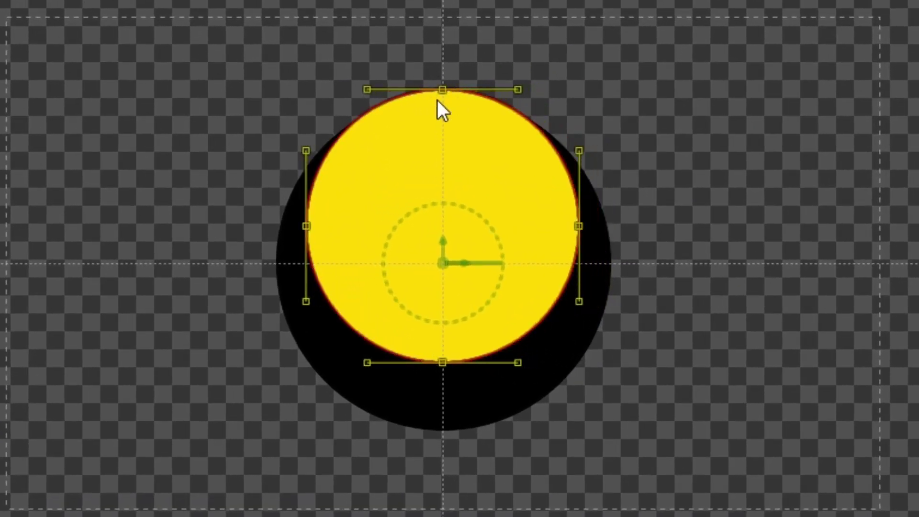
pyautogui.press('Down')
pyautogui.press('Down')
pyautogui.press('Down')
pyautogui.press('Down')
pyautogui.press('Down')
pyautogui.press('Down')
pyautogui.press('Down')
pyautogui.press('Down')
pyautogui.press('Down')
pyautogui.press('Down')
pyautogui.press('Down')
pyautogui.press('Down')
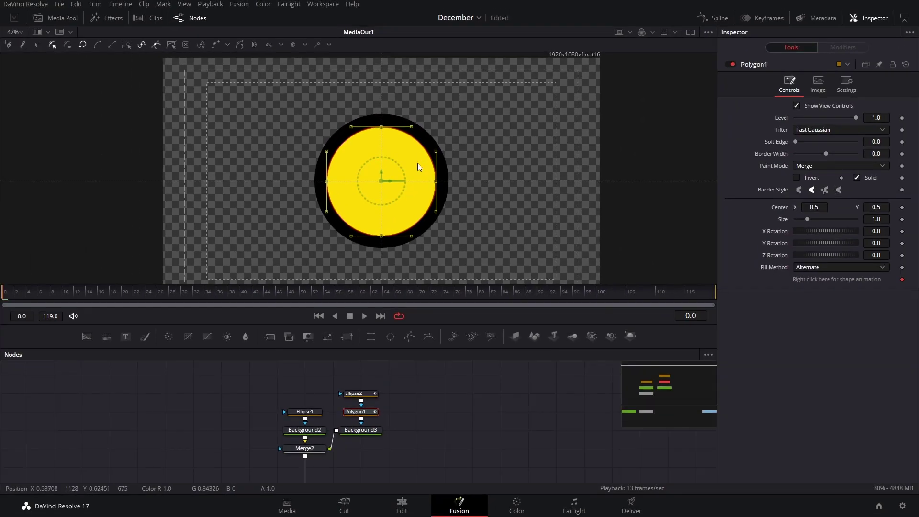
pyautogui.scroll(5, 384, 225)
pyautogui.scroll(-3, 400, 211)
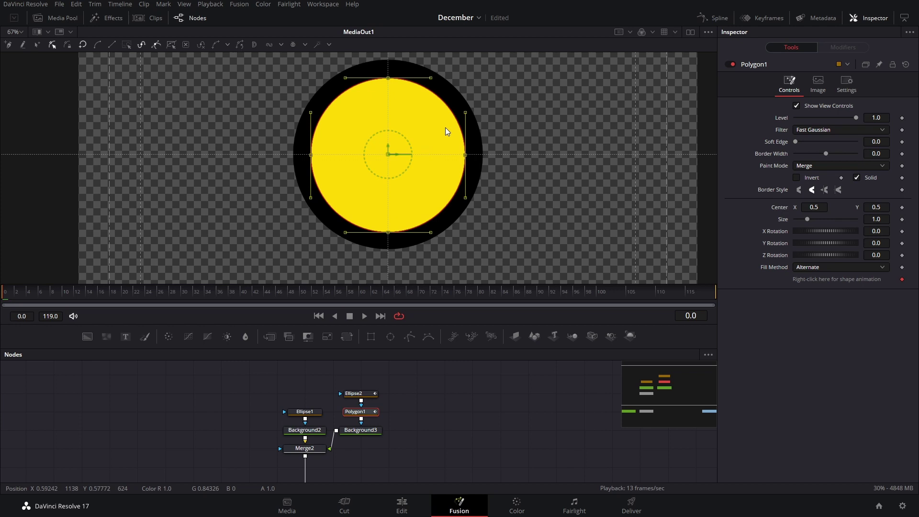
# Make Polygon1 an outline arc: border 0.0108, length 0.811, position 0.75, flat caps.
pyautogui.click(857, 178)
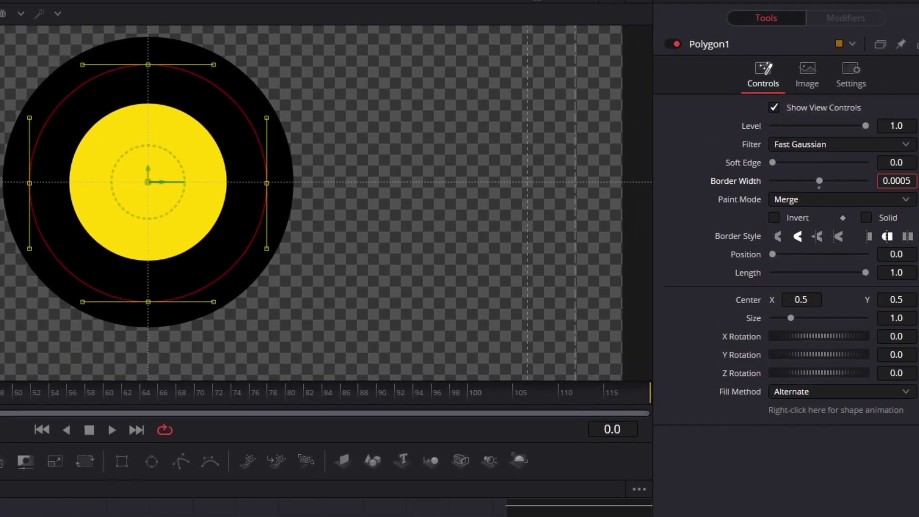
pyautogui.moveTo(819, 181); pyautogui.dragTo(821, 181)
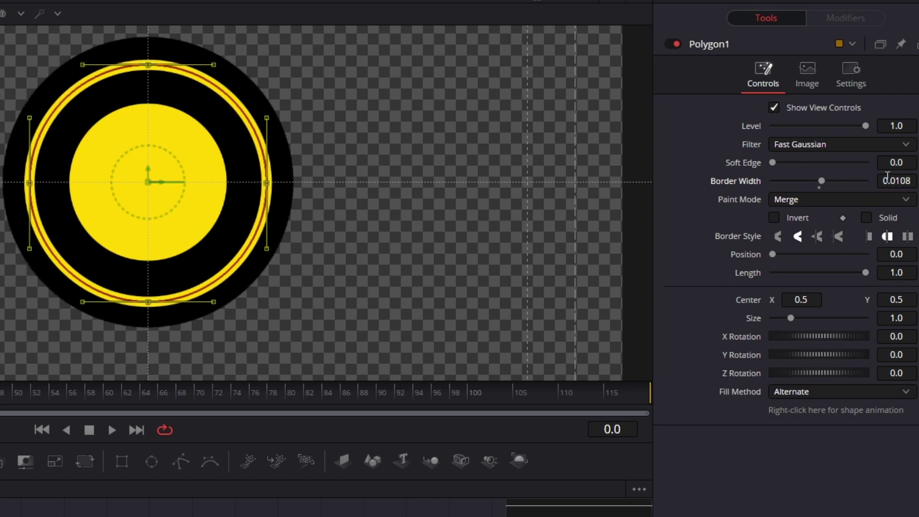
pyautogui.moveTo(864, 274); pyautogui.dragTo(847, 273)
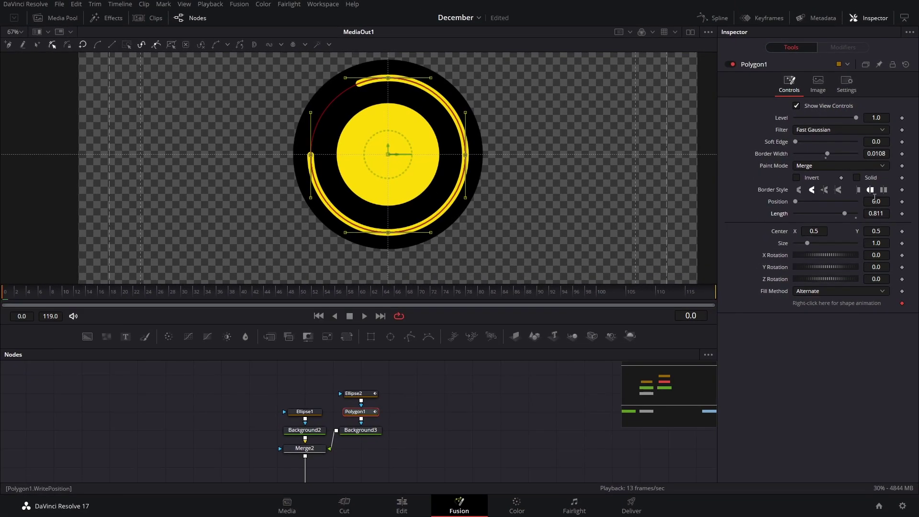
pyautogui.moveTo(795, 202); pyautogui.dragTo(836, 202)
pyautogui.click(876, 202)
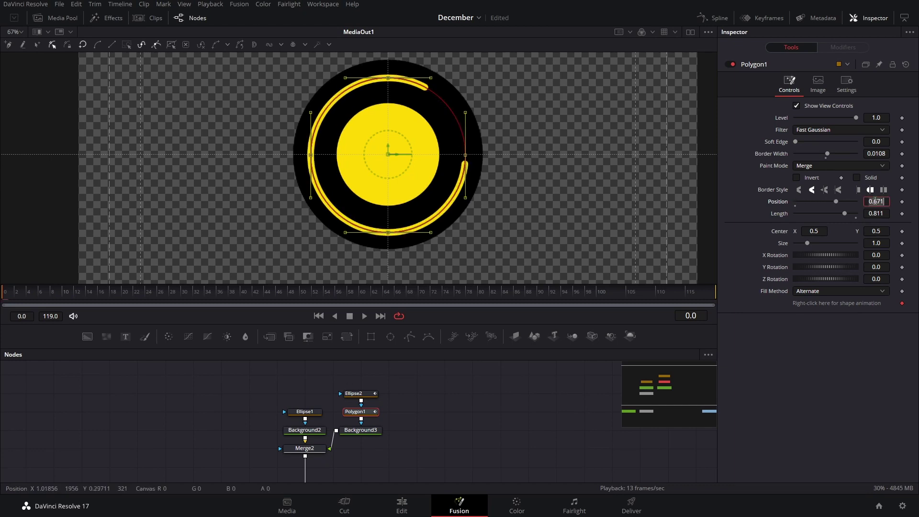
pyautogui.write('.75')
pyautogui.press('Tab')
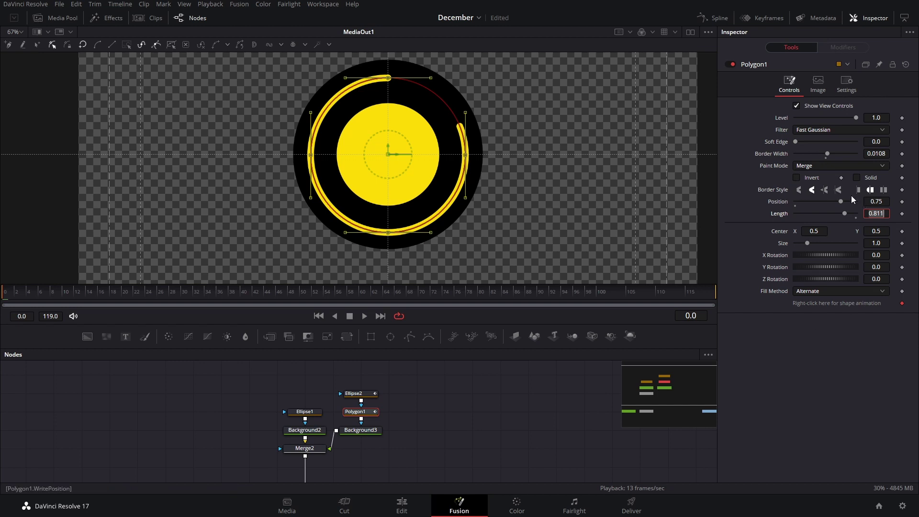
pyautogui.click(860, 190)
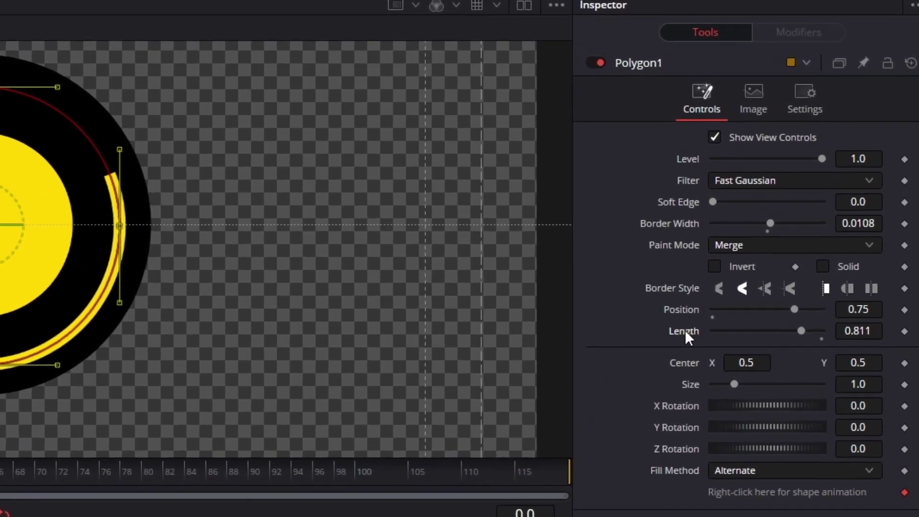
# Drive Polygon1's Length with an inverted Anim Curves modifier and play it back.
pyautogui.rightClick(685, 330)
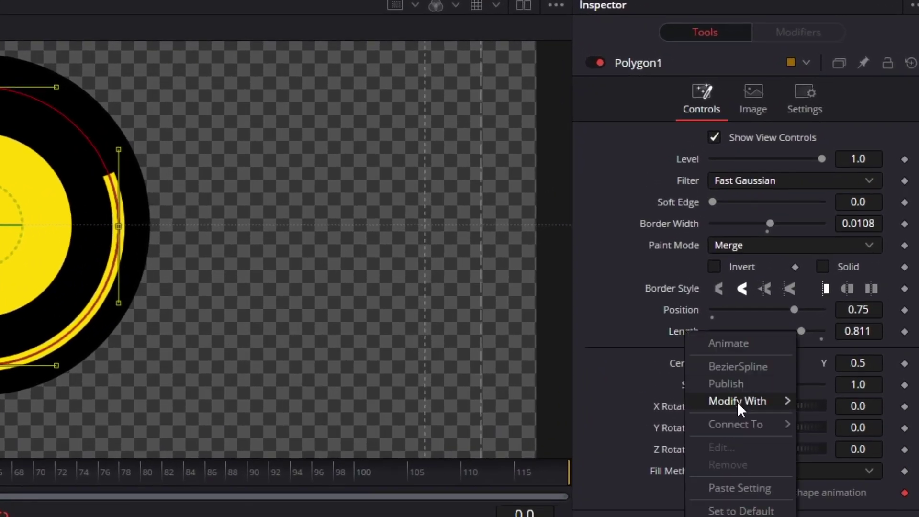
pyautogui.moveTo(737, 401)
pyautogui.click(624, 405)
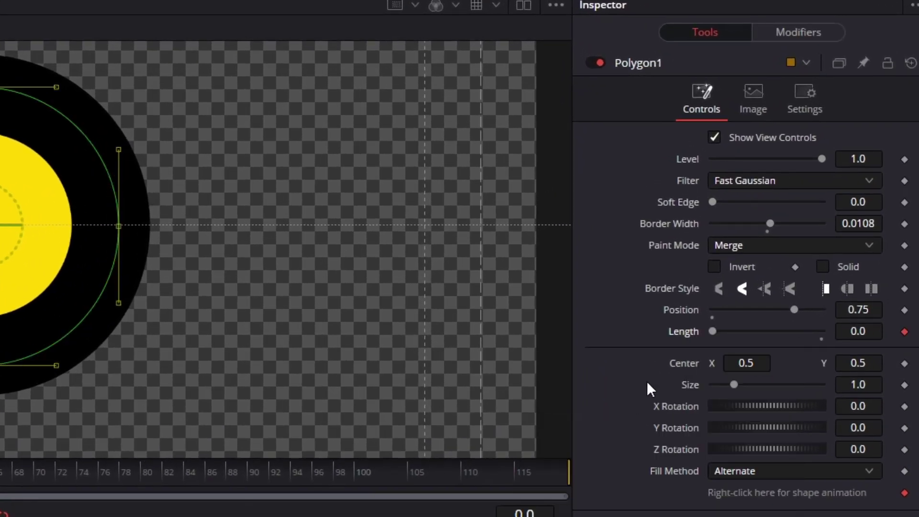
pyautogui.click(792, 33)
pyautogui.click(838, 197)
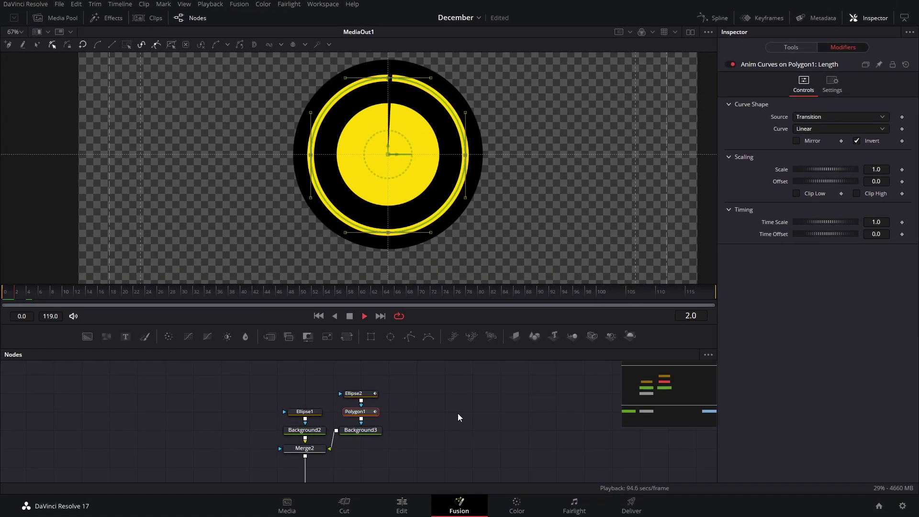
pyautogui.press('space')
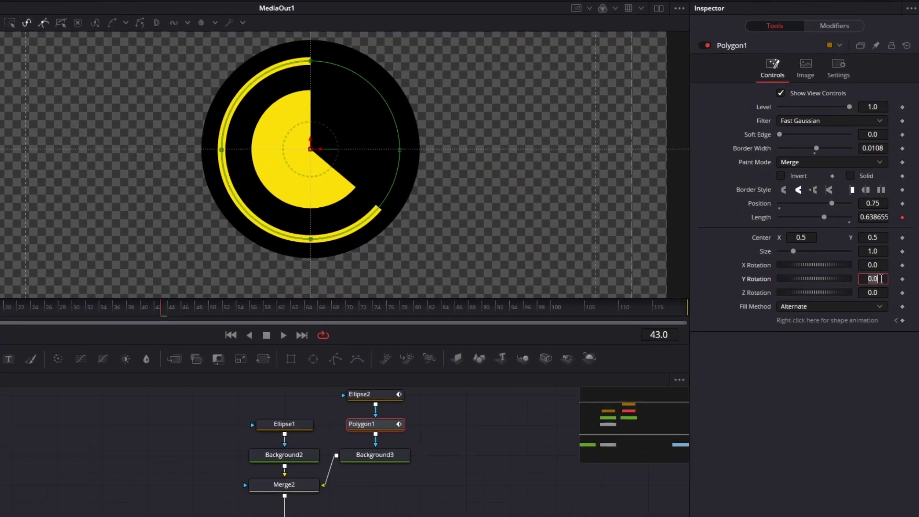
# Set Polygon1's Y Rotation to 180 and remove the length curve's inversion.
pyautogui.click(877, 266)
pyautogui.write('180')
pyautogui.press('Tab')
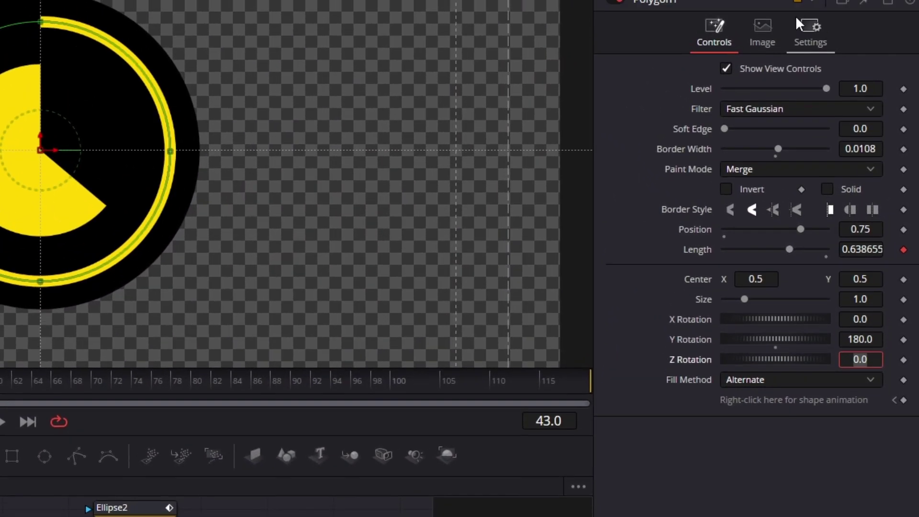
pyautogui.click(789, 29)
pyautogui.click(772, 54)
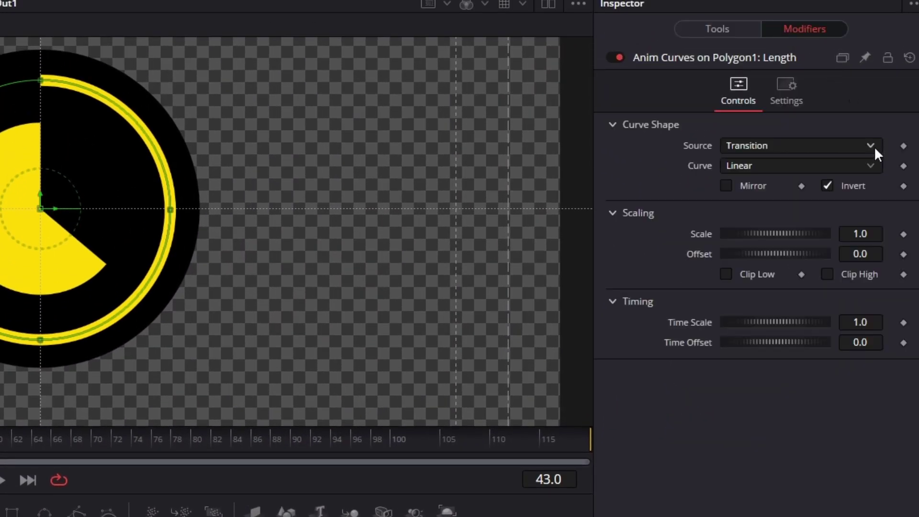
pyautogui.click(826, 186)
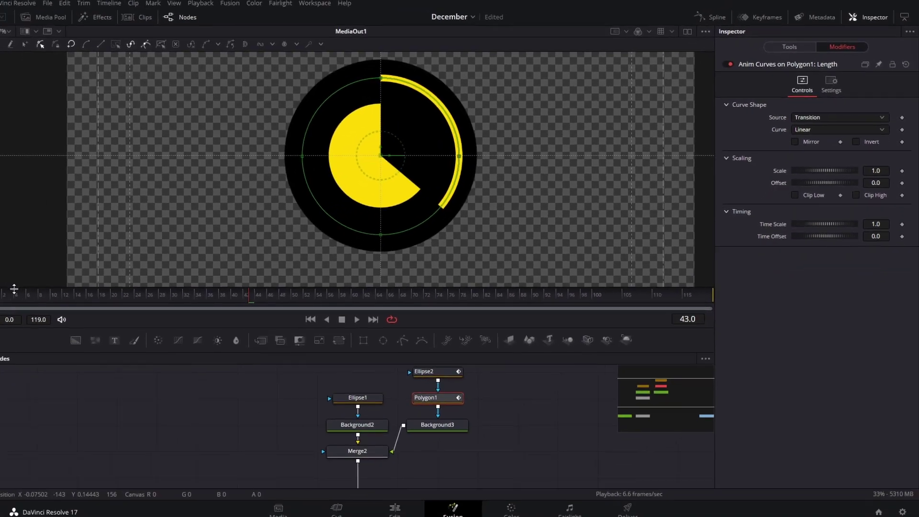
pyautogui.moveTo(14, 288); pyautogui.dragTo(4, 292)
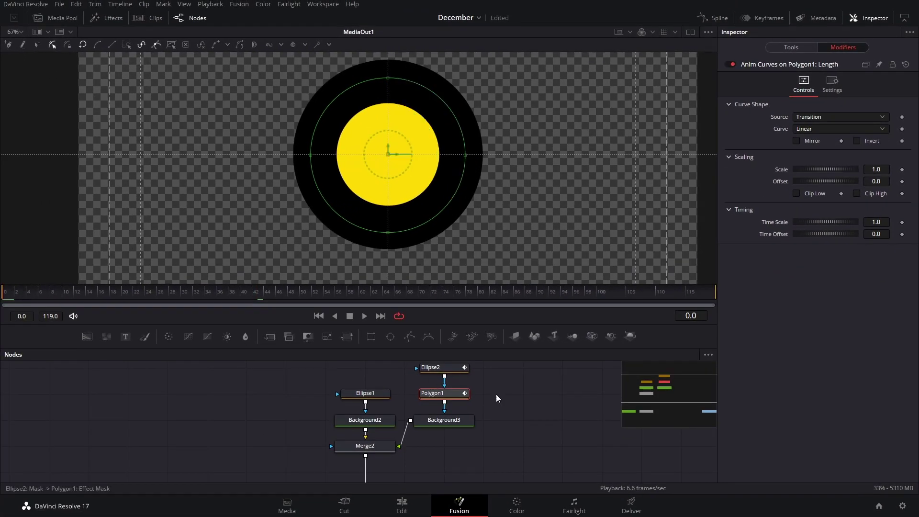
# Play the ring animation from frame 0 and jump to the last frame, 119.
pyautogui.press('space')
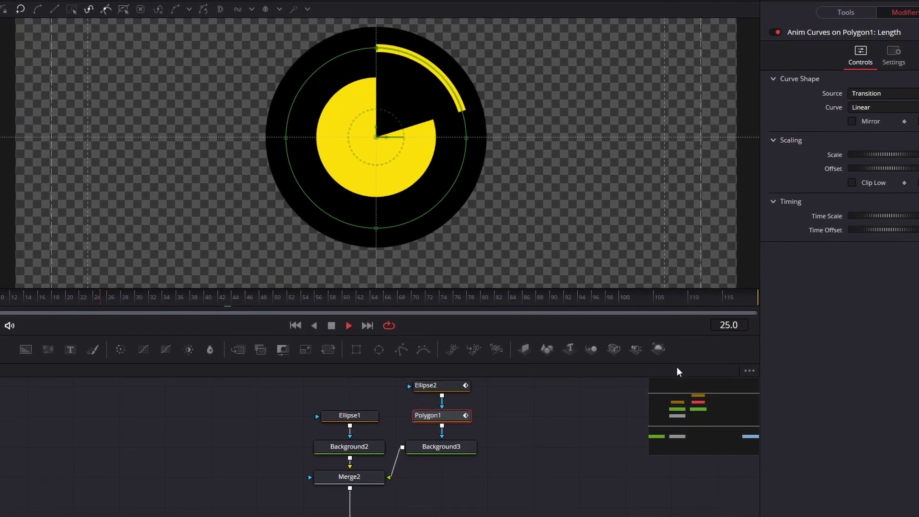
pyautogui.click(740, 299)
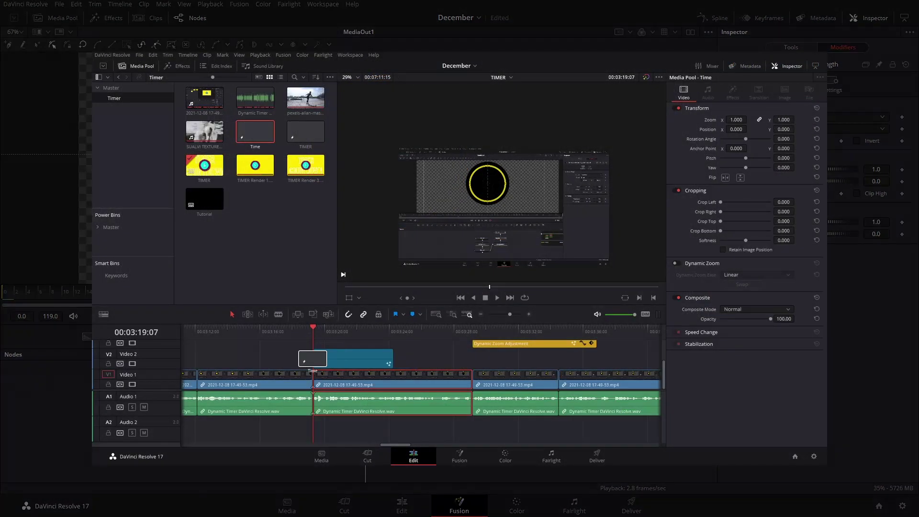
# Extend the Time clip's end on V2, then trim it back shorter.
pyautogui.moveTo(392, 359); pyautogui.dragTo(550, 359)
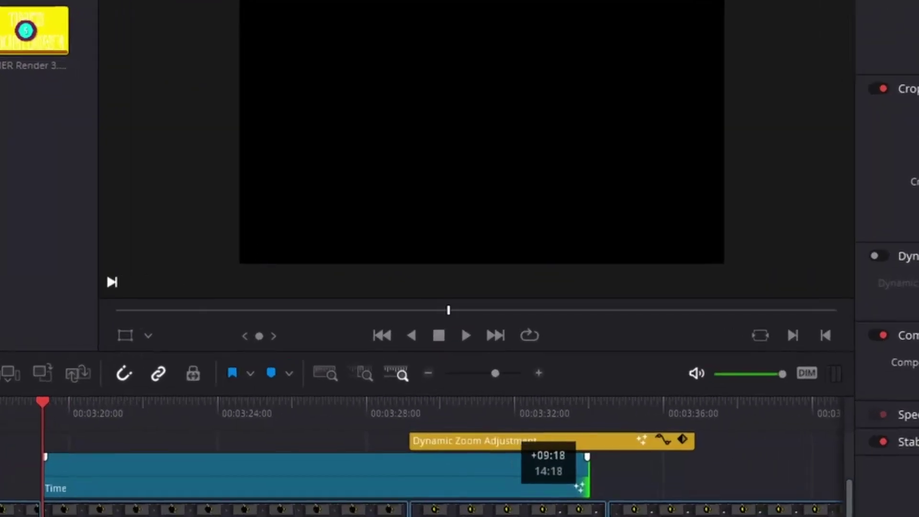
pyautogui.moveTo(589, 476); pyautogui.dragTo(254, 476)
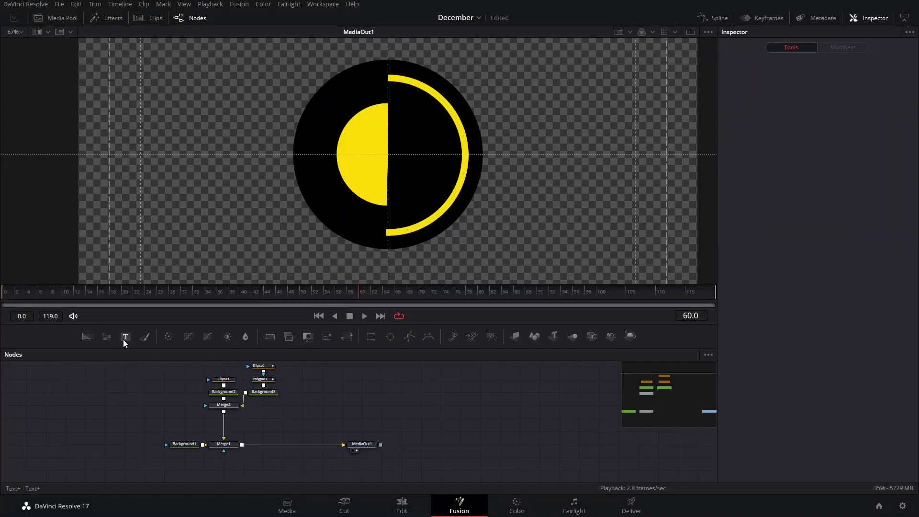
# Add a Text+ node merged over the ring composite, with its text set to '1'.
pyautogui.click(323, 402)
pyautogui.moveTo(342, 406); pyautogui.dragTo(242, 448)
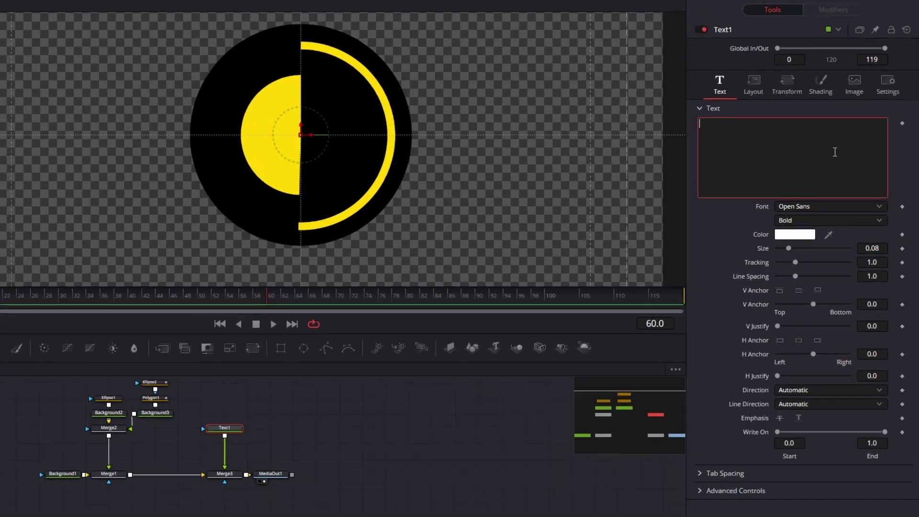
pyautogui.click(845, 170)
pyautogui.write('1')
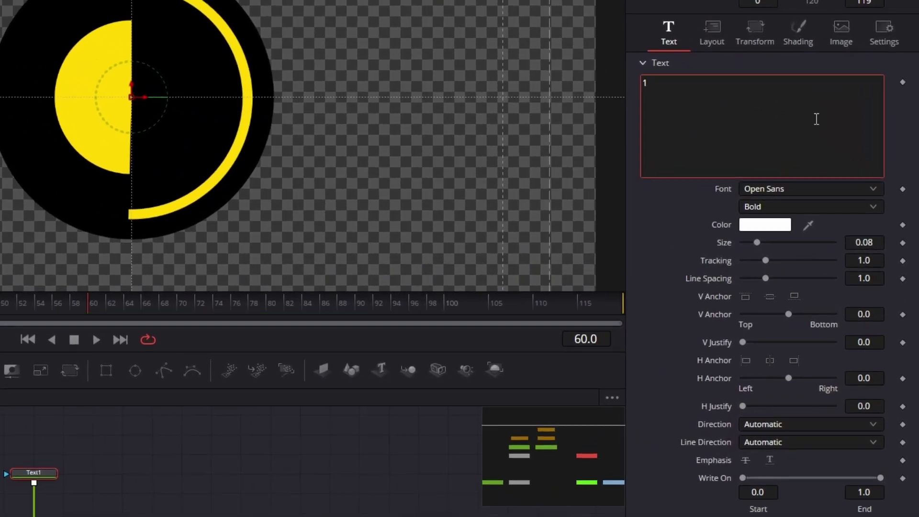
pyautogui.click(713, 224)
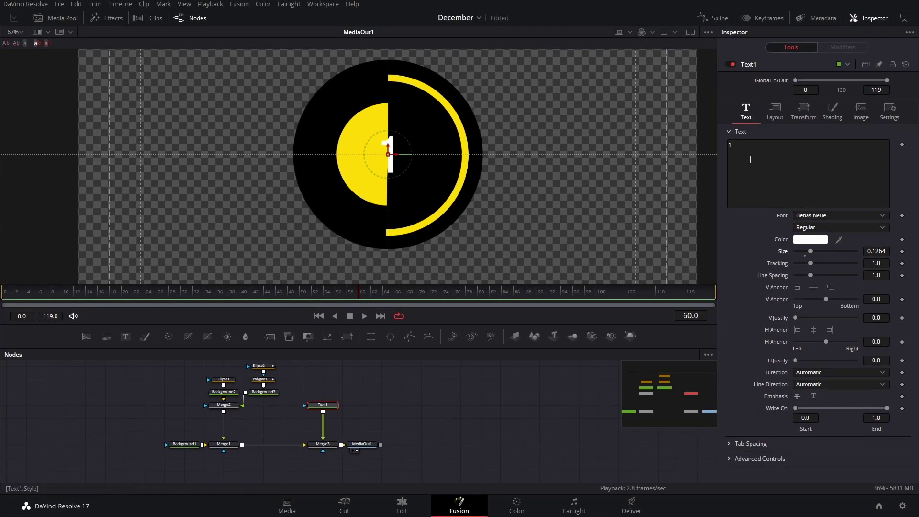
# Enable an expression on Text1's text content, then switch to the Edit page.
pyautogui.rightClick(749, 161)
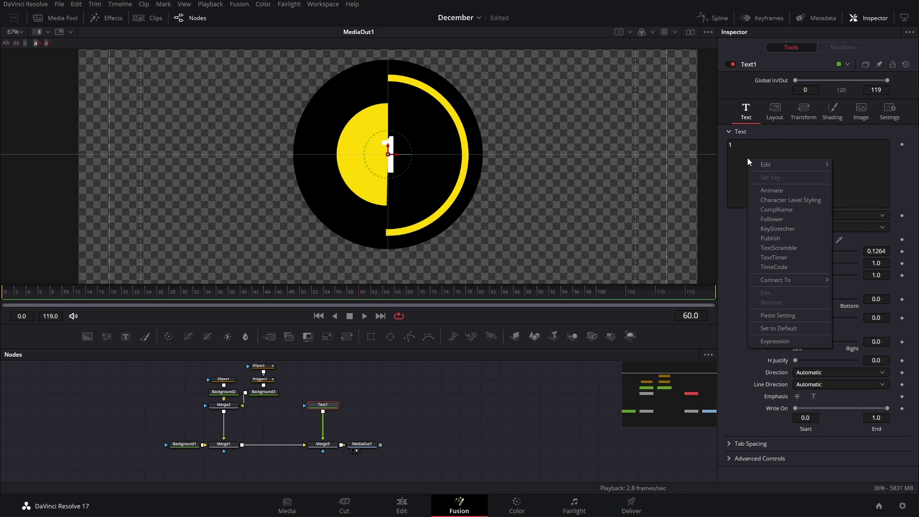
pyautogui.click(773, 337)
pyautogui.click(323, 443)
pyautogui.click(331, 406)
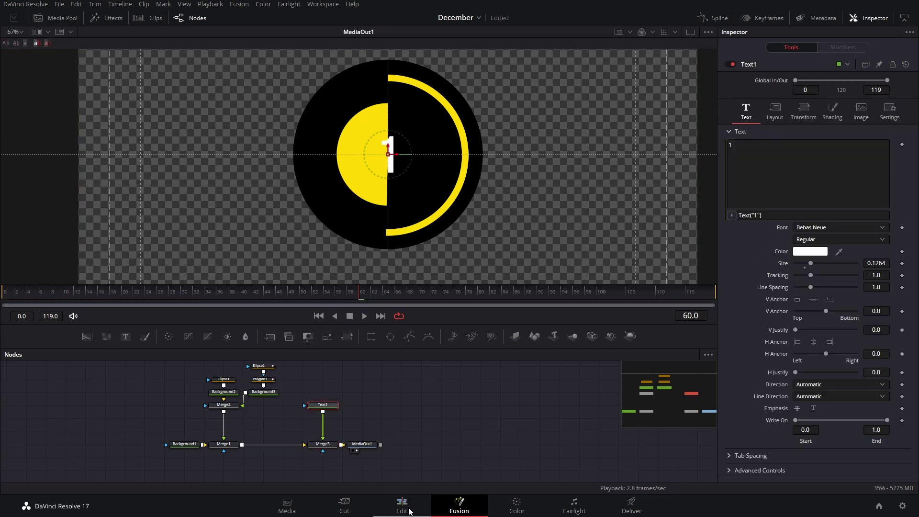
pyautogui.click(402, 507)
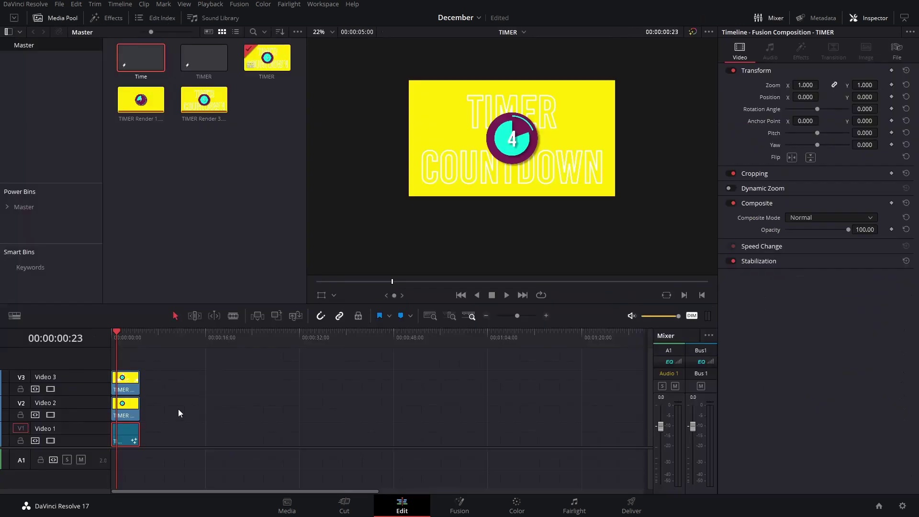
# Copy the countdown expression from the finished TIMER clip's Text1, then reopen the working comp's Text1.
pyautogui.rightClick(127, 435)
pyautogui.click(214, 369)
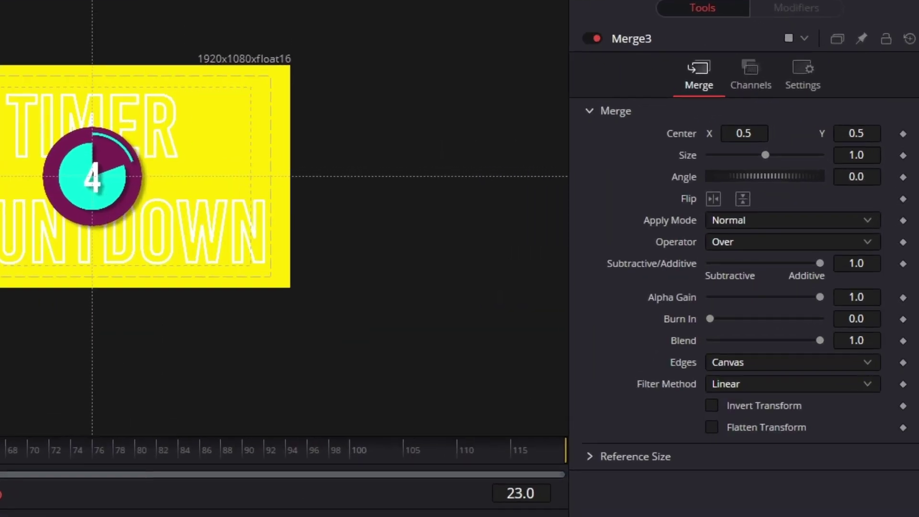
pyautogui.click(227, 373)
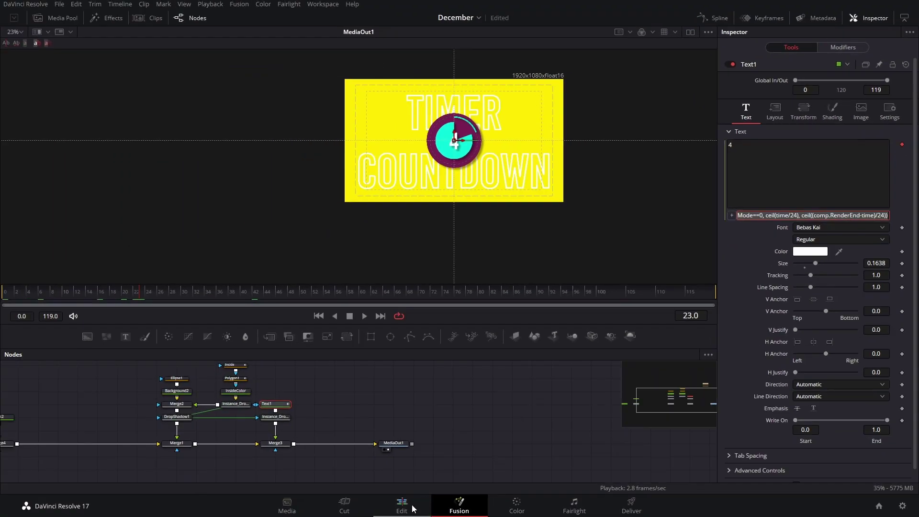
pyautogui.click(413, 508)
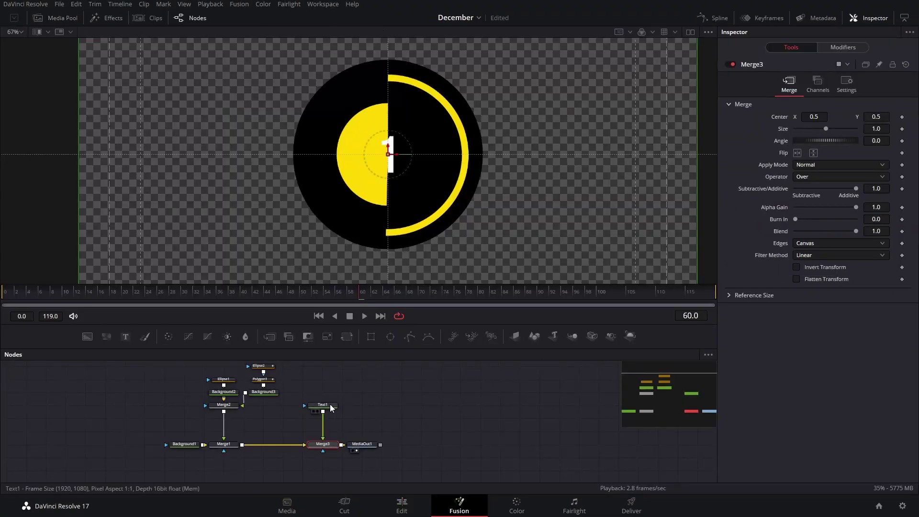
pyautogui.click(331, 407)
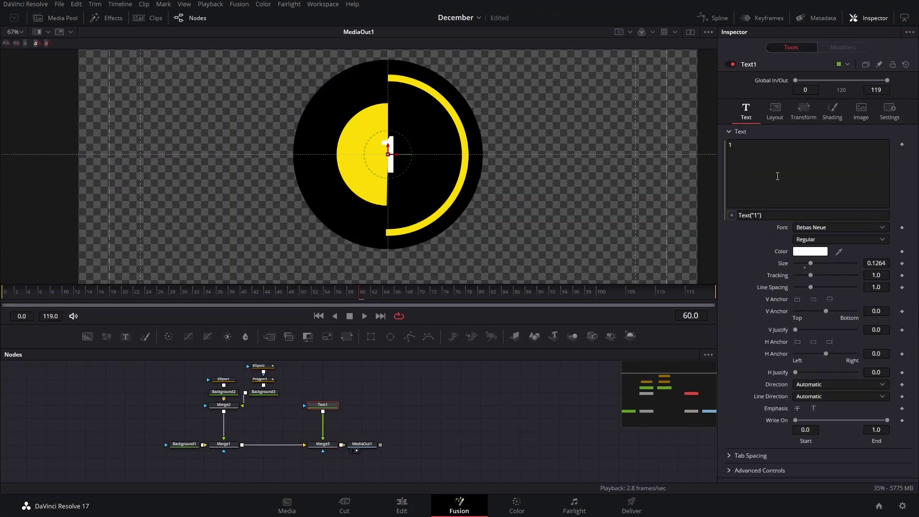
# Replace Text1's Text("1") expression with the pasted iif(Mode==0, ceil(time/24), ...) countdown and check frame 36.
pyautogui.click(793, 212)
pyautogui.hotkey('ctrl', 'a')
pyautogui.hotkey('ctrl', 'v')
pyautogui.press('Return')
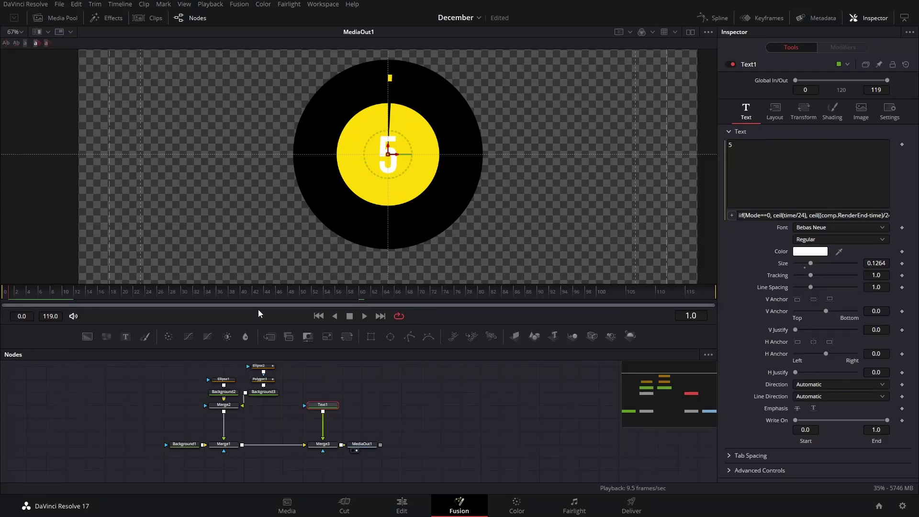
pyautogui.click(222, 296)
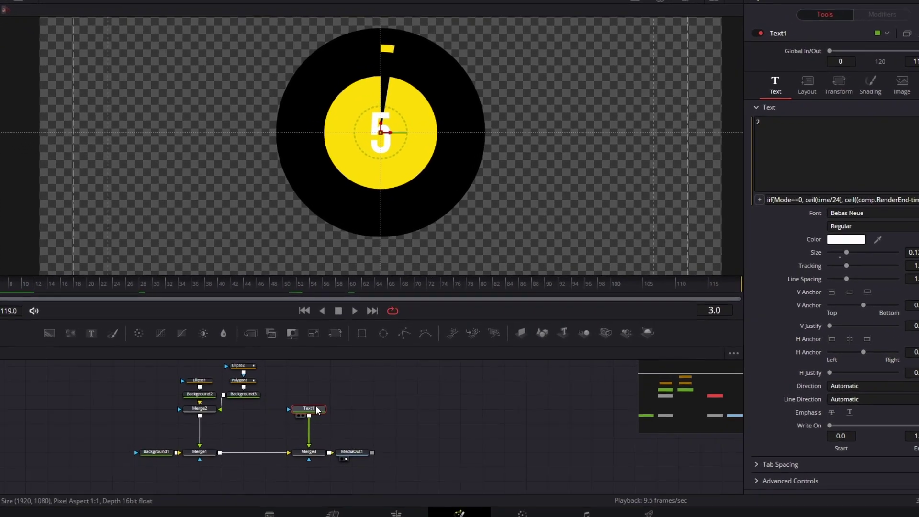
# Use Edit Controls to add a CheckboxControl named TIMER/COUNTDOWN to Text1's User page.
pyautogui.rightClick(317, 411)
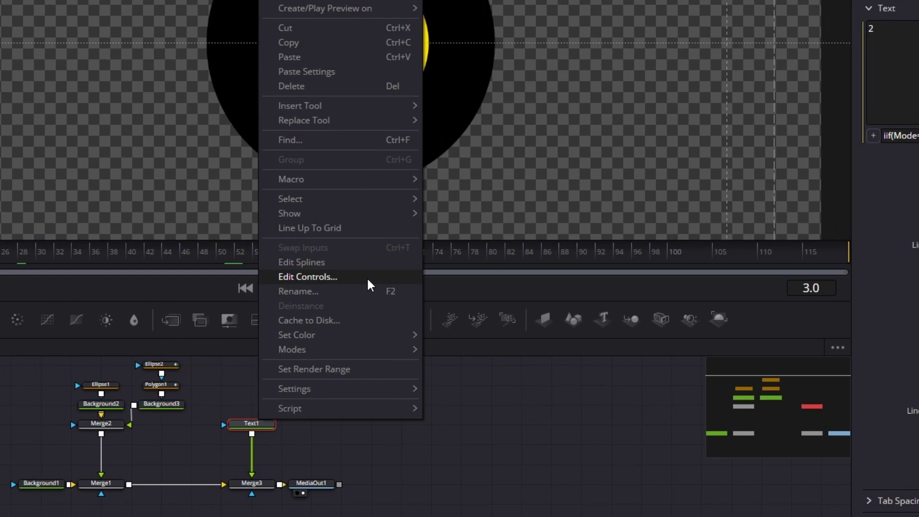
pyautogui.click(399, 304)
pyautogui.click(307, 119)
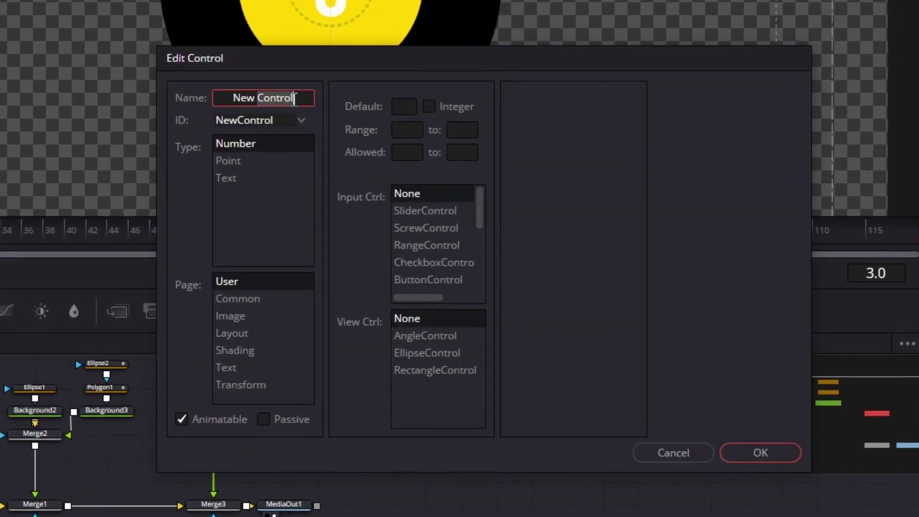
pyautogui.doubleClick(307, 118)
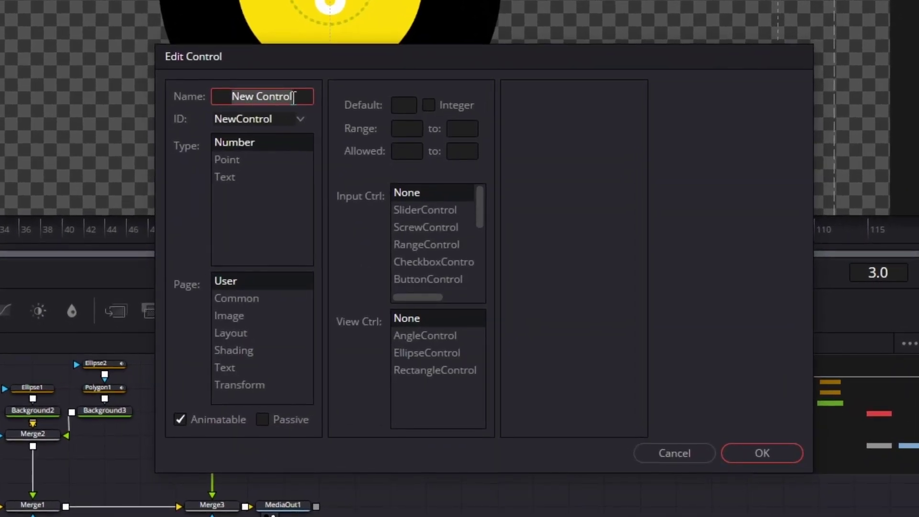
pyautogui.write('TIME')
pyautogui.write('R/COUNTDOWN')
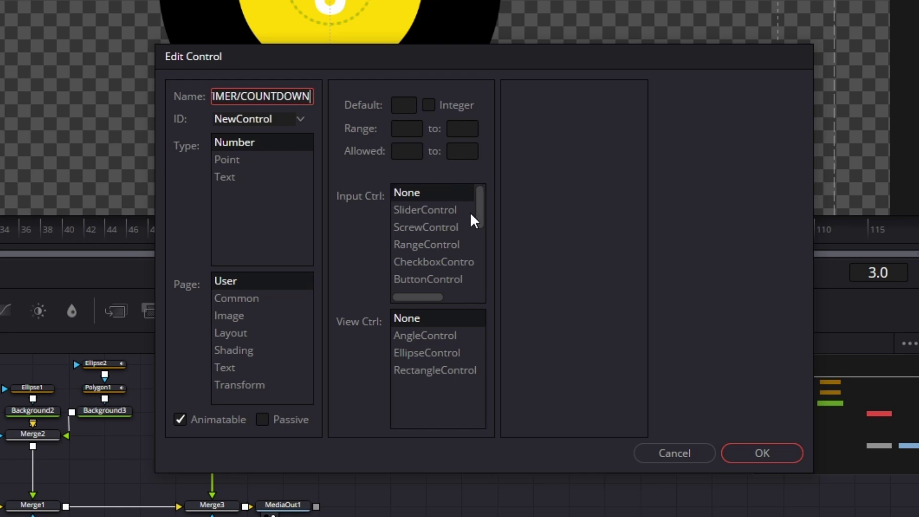
pyautogui.click(453, 261)
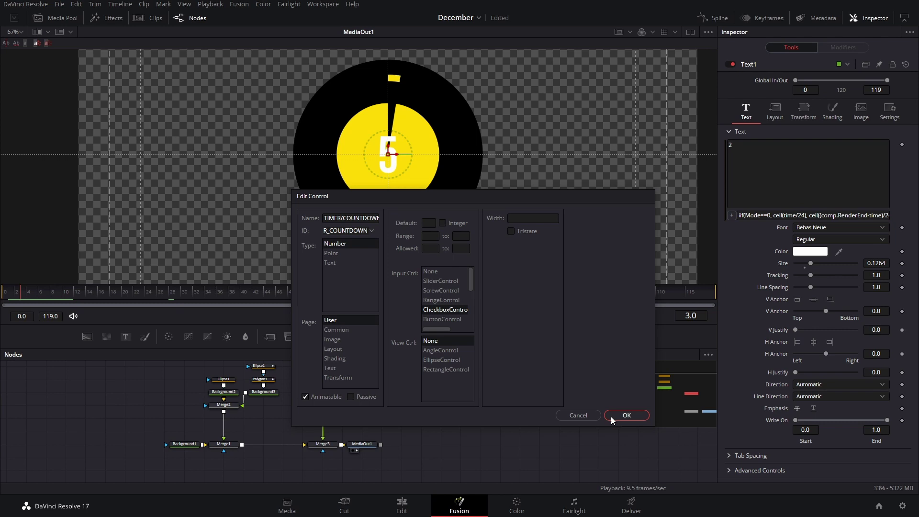
pyautogui.click(612, 417)
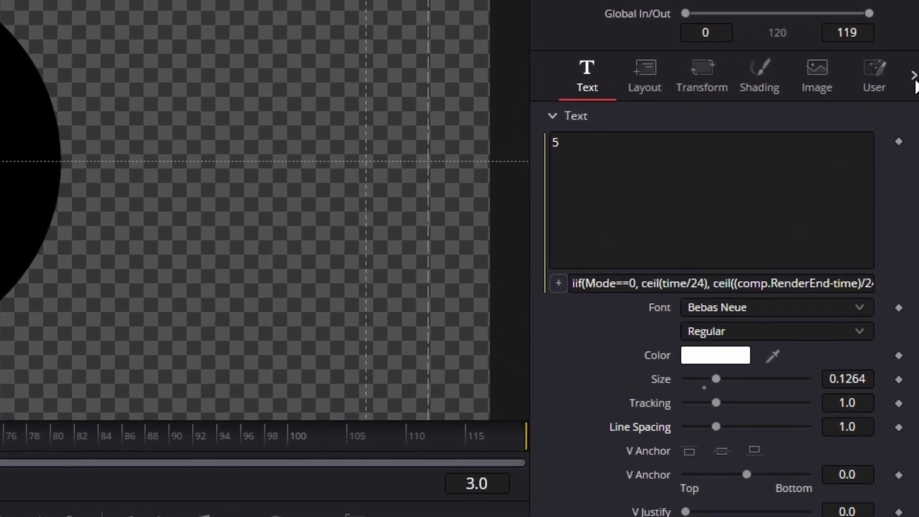
# Grab the TIMER_COUNTDOWN control name through a temporary checkbox expression, then remove that expression.
pyautogui.click(860, 69)
pyautogui.rightClick(750, 119)
pyautogui.click(792, 346)
pyautogui.moveTo(690, 142); pyautogui.dragTo(756, 119)
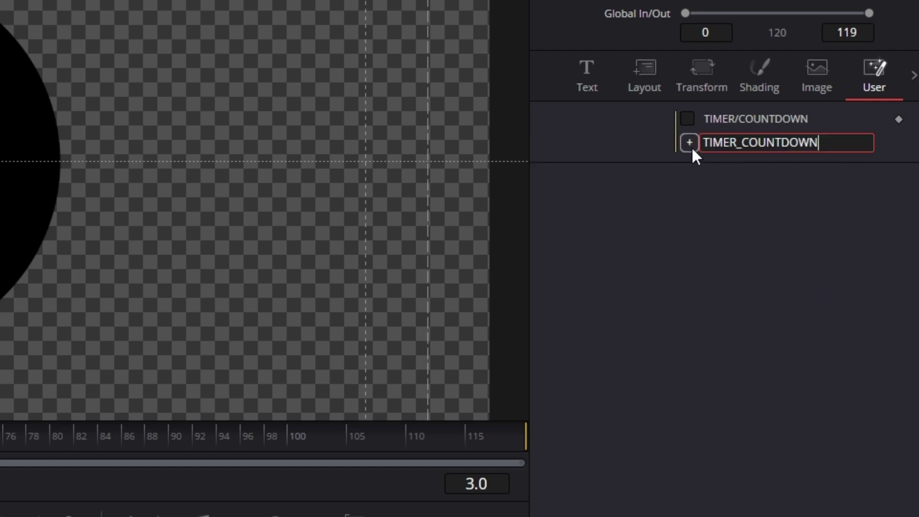
pyautogui.click(822, 149)
pyautogui.doubleClick(705, 143)
pyautogui.hotkey('ctrl', 'c')
pyautogui.press('BackSpace')
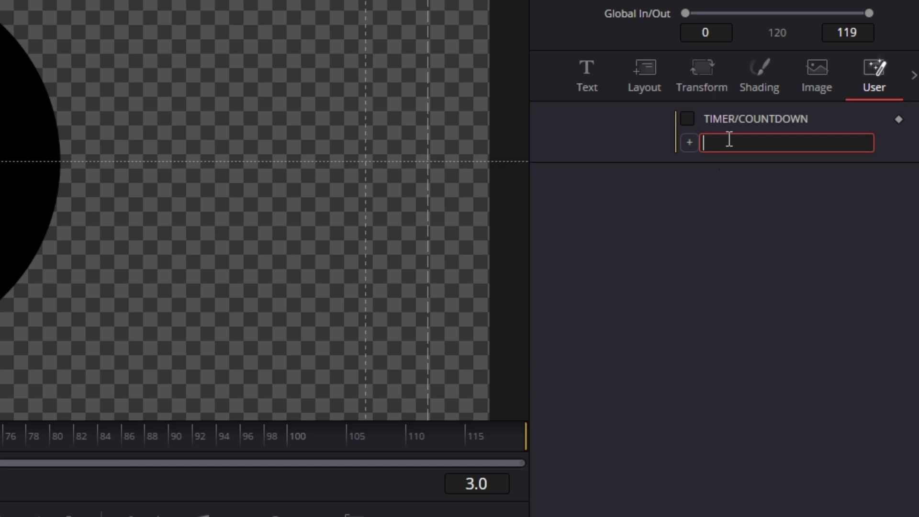
pyautogui.rightClick(729, 119)
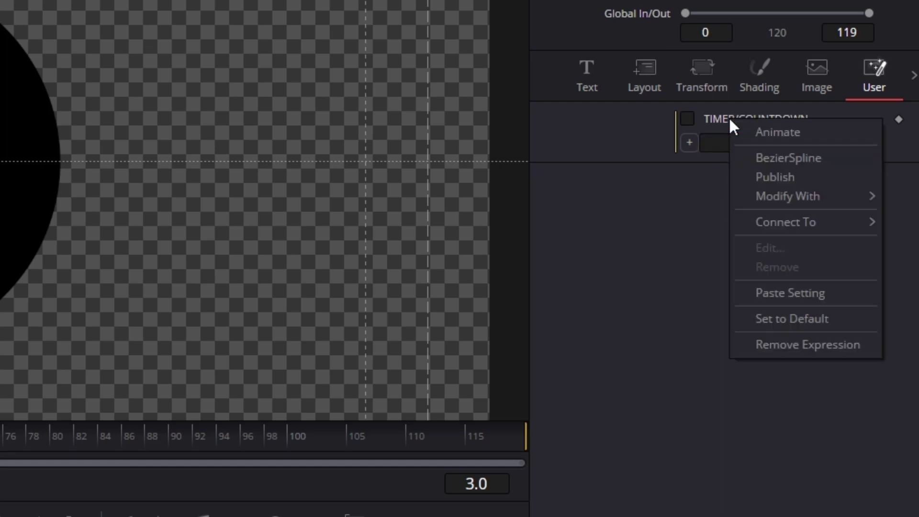
pyautogui.click(778, 344)
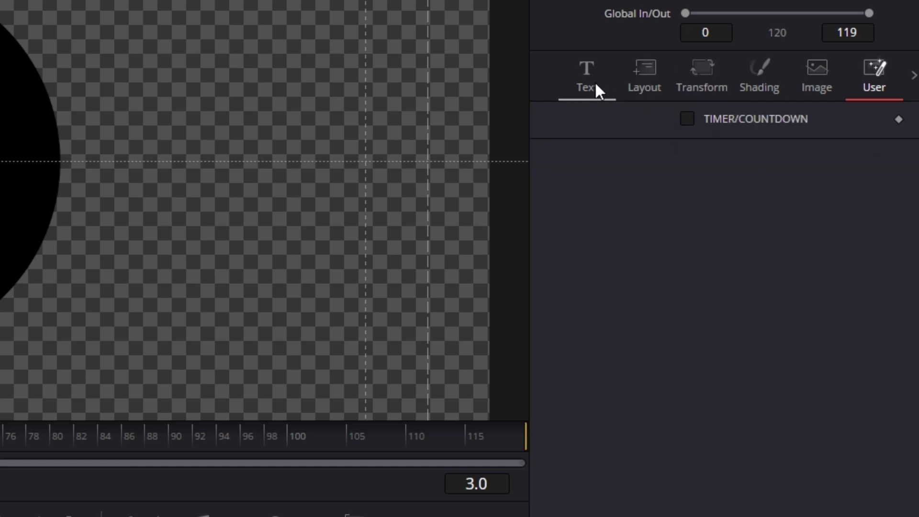
# Replace Mode with TIMER_COUNTDOWN in Text1's text expression.
pyautogui.click(594, 81)
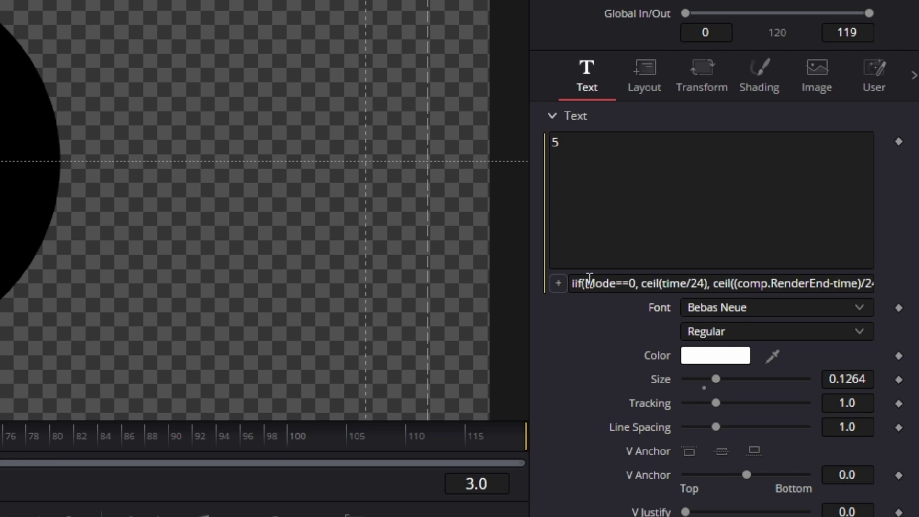
pyautogui.moveTo(586, 279); pyautogui.dragTo(612, 277)
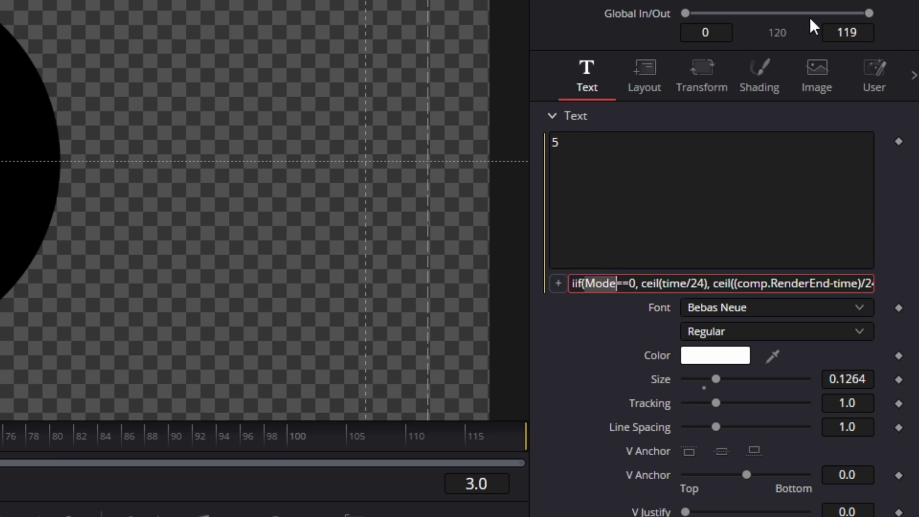
pyautogui.hotkey('ctrl', 'v')
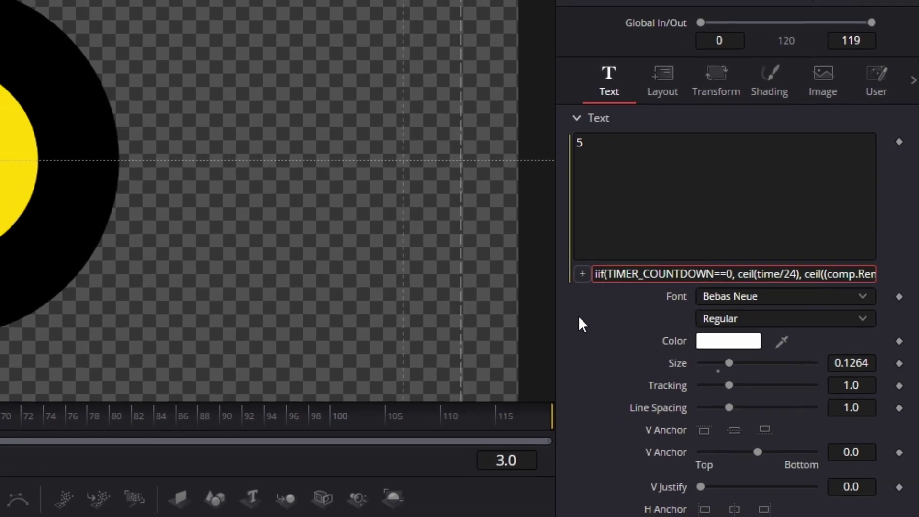
pyautogui.press('Return')
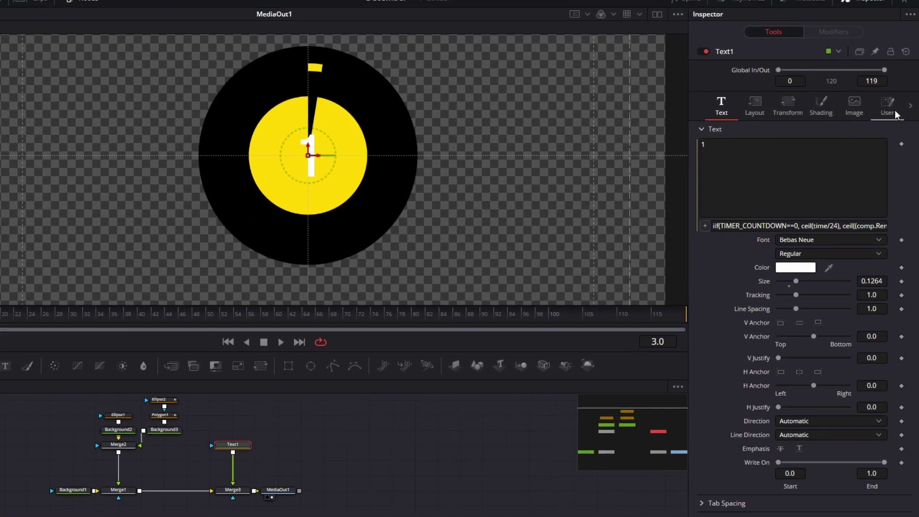
# Scrub the timer up to frame 87 to preview the count with TIMER/COUNTDOWN still off.
pyautogui.click(886, 102)
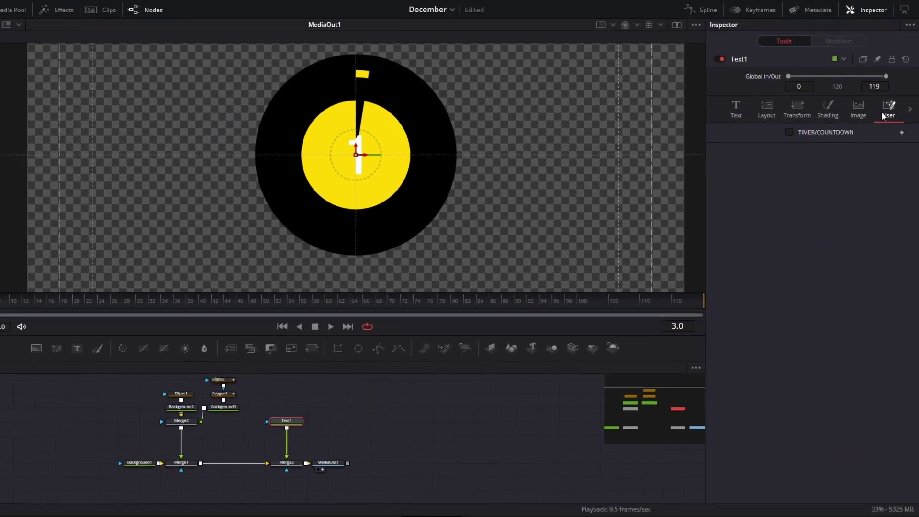
pyautogui.moveTo(2, 301); pyautogui.dragTo(89, 298)
pyautogui.moveTo(167, 294); pyautogui.dragTo(271, 289)
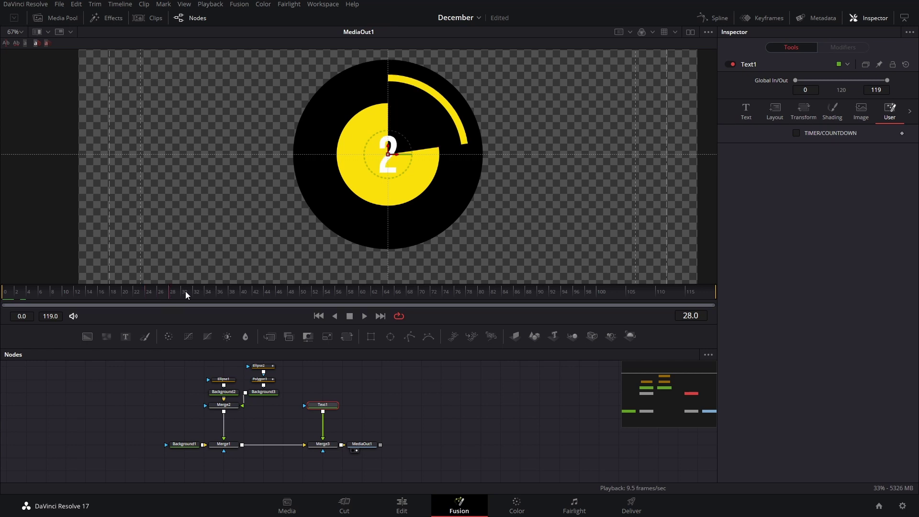
pyautogui.moveTo(359, 294); pyautogui.dragTo(399, 288)
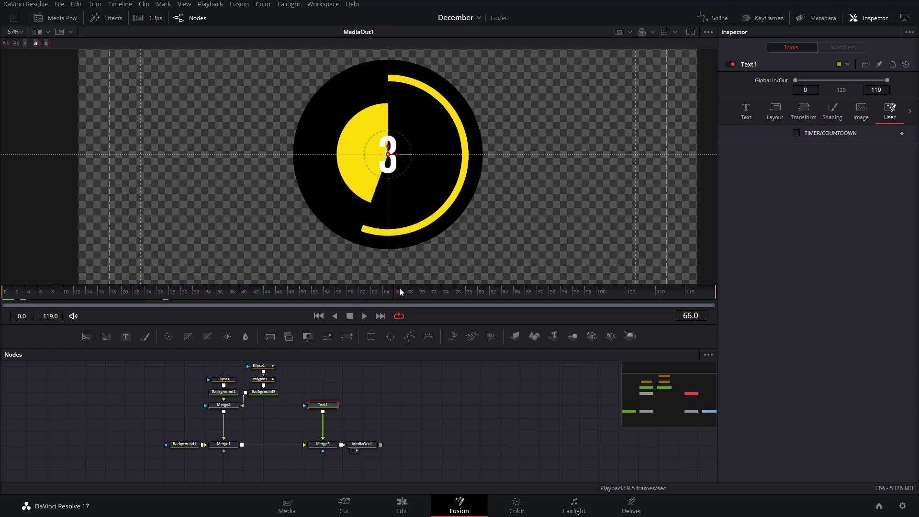
pyautogui.click(522, 292)
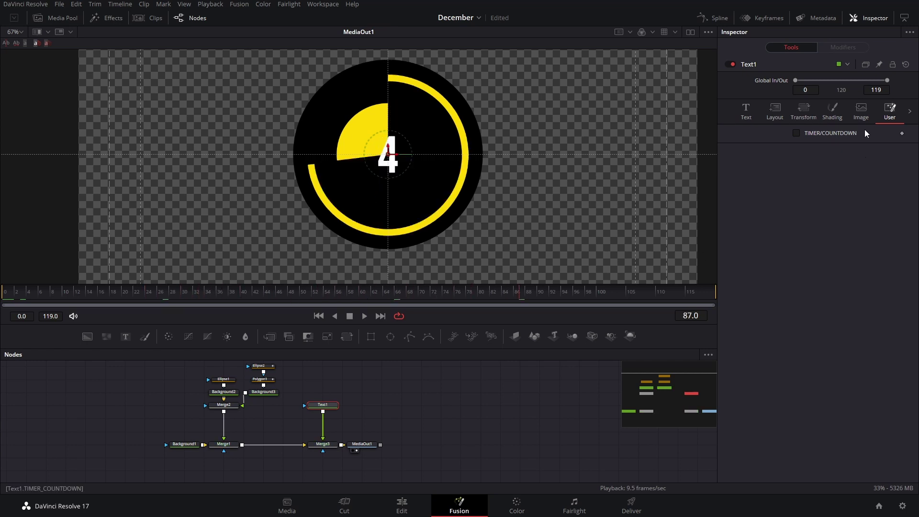
# Tick TIMER/COUNTDOWN and play the countdown from 5, returning to frame 0.
pyautogui.click(811, 134)
pyautogui.click(7, 297)
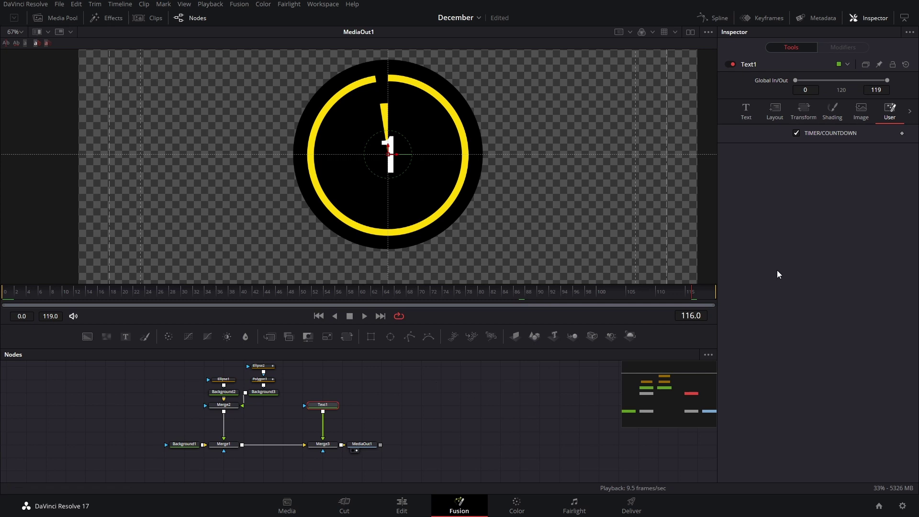
pyautogui.moveTo(13, 298); pyautogui.dragTo(8, 296)
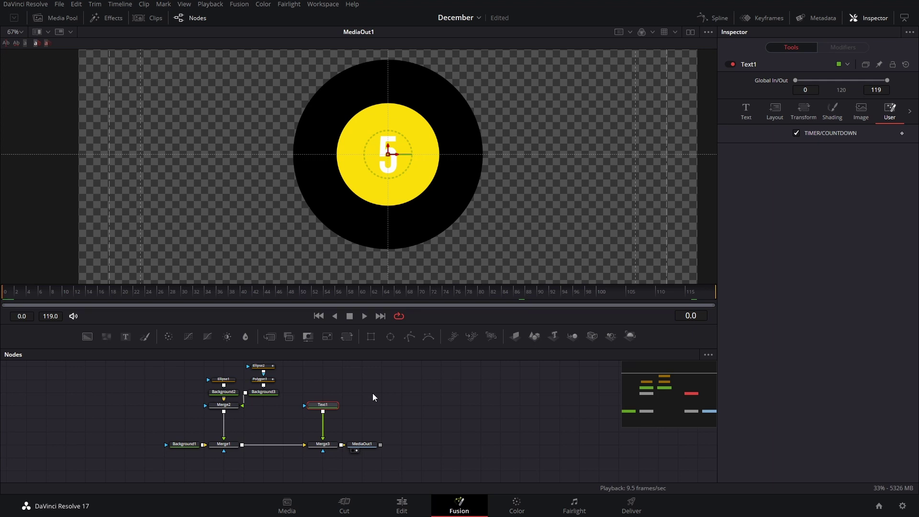
# Turn Background2 navy (Blue 0.268) and add a soft drop shadow after Merge2 (strength 0.331, distance 0.0315, blur 0.394).
pyautogui.click(224, 392)
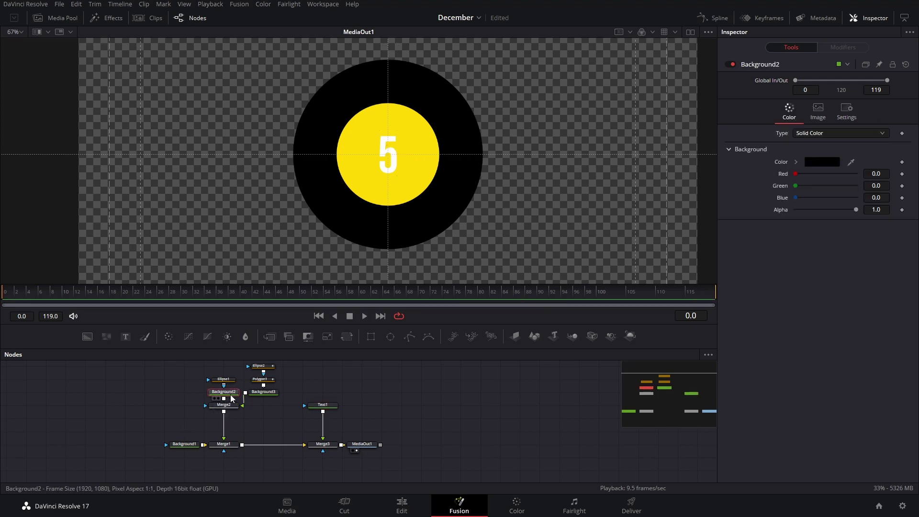
pyautogui.moveTo(809, 199); pyautogui.dragTo(816, 198)
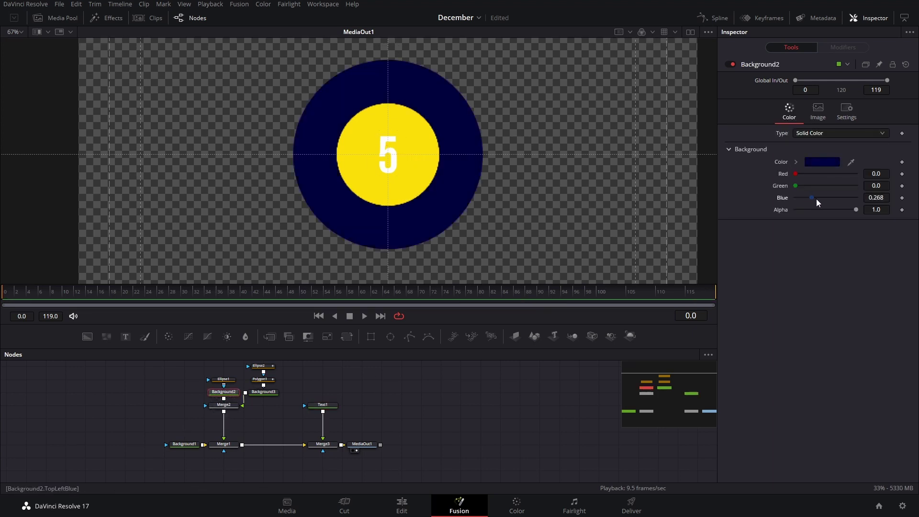
pyautogui.click(232, 405)
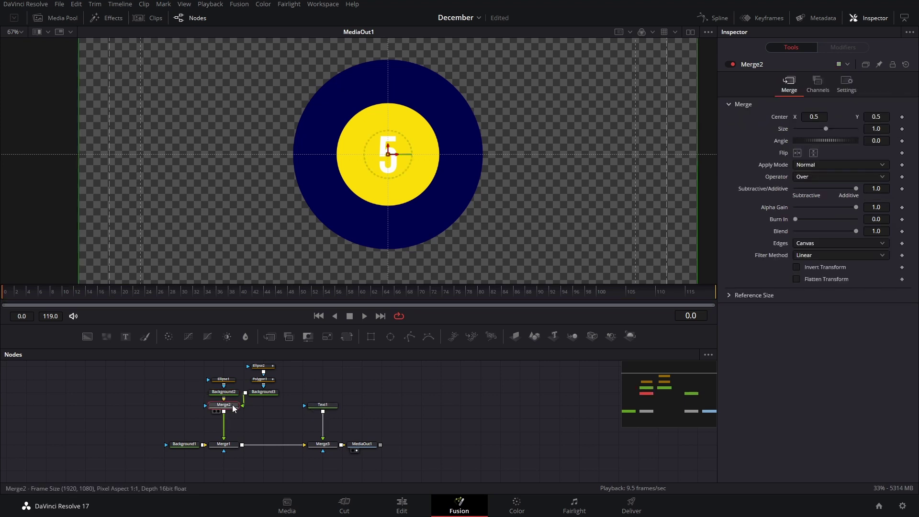
pyautogui.hotkey('shift', 'space')
pyautogui.write('drop')
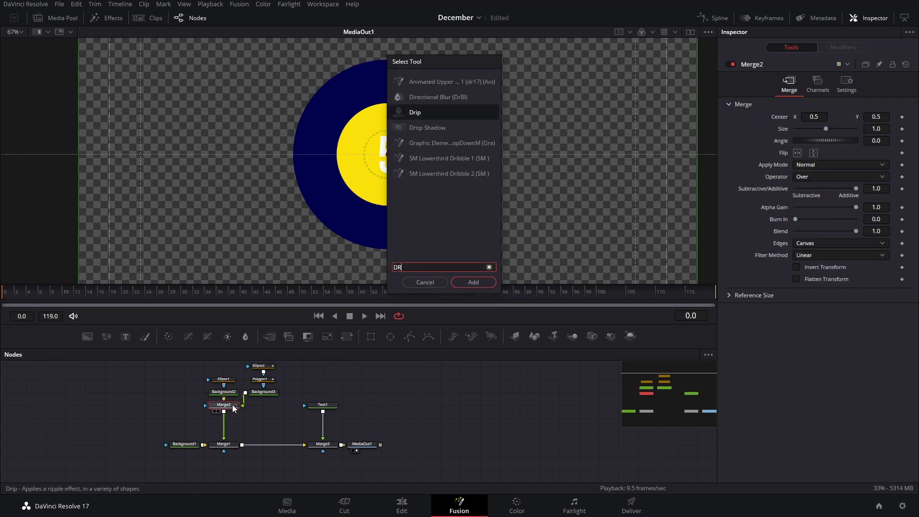
pyautogui.press('Return')
pyautogui.moveTo(812, 133)
pyautogui.mouseDown()
pyautogui.moveTo(803, 128)
pyautogui.moveTo(819, 146)
pyautogui.mouseUp()
pyautogui.moveTo(826, 105); pyautogui.dragTo(818, 107)
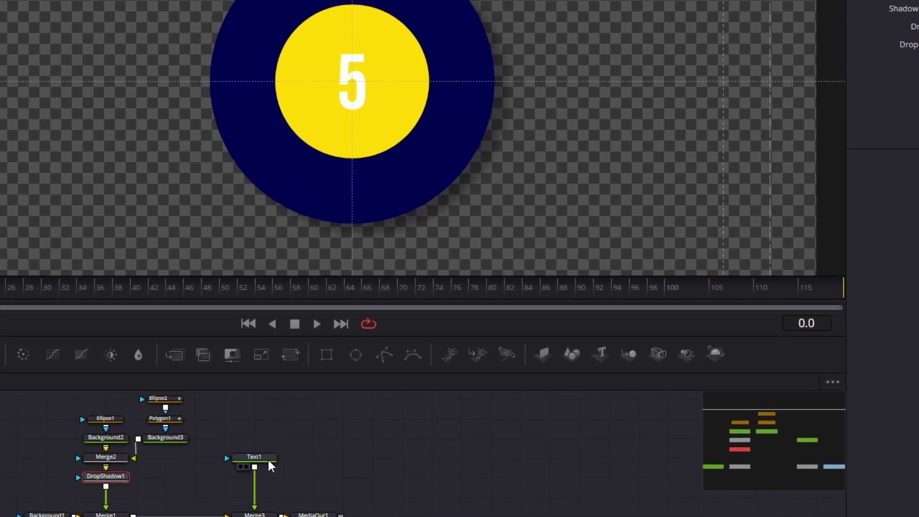
# Paste instanced drop shadows after Text1 and the yellow ring, tidy the nodes, and put the pexels clip on V1.
pyautogui.click(269, 461)
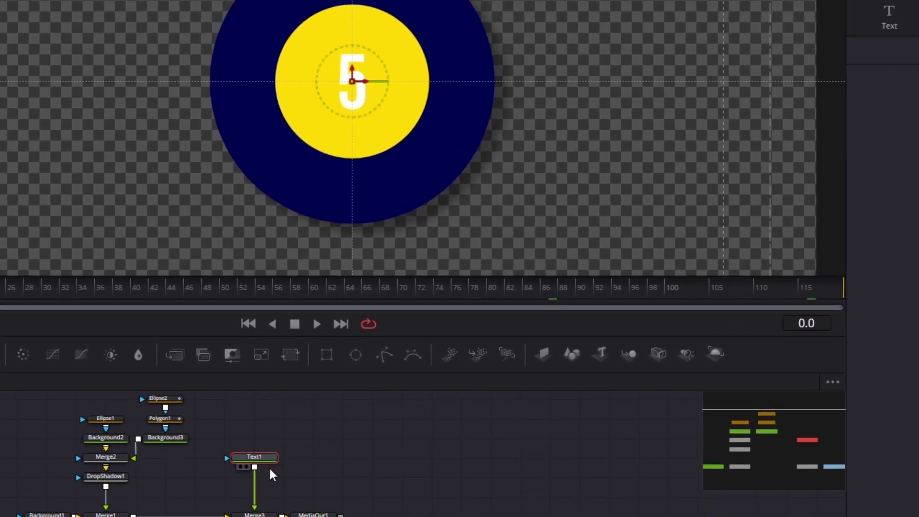
pyautogui.hotkey('ctrl', 'shift', 'v')
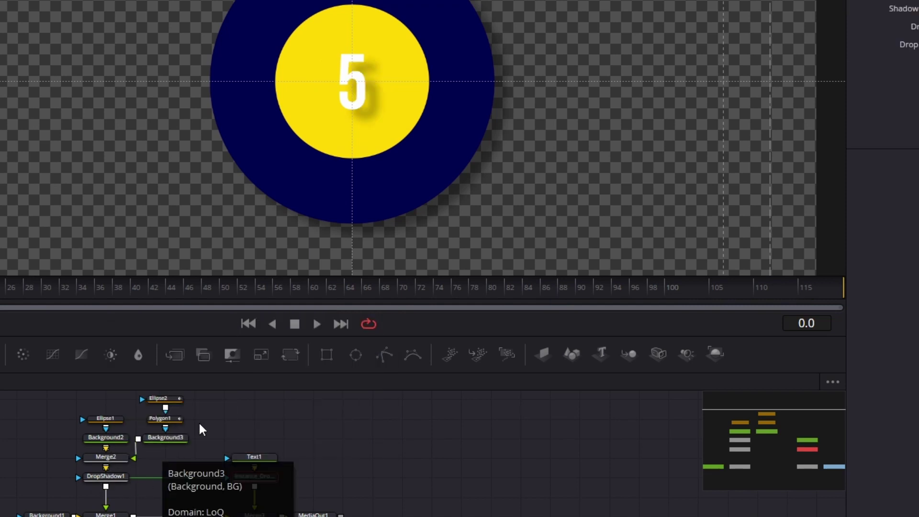
pyautogui.moveTo(189, 394); pyautogui.dragTo(144, 452)
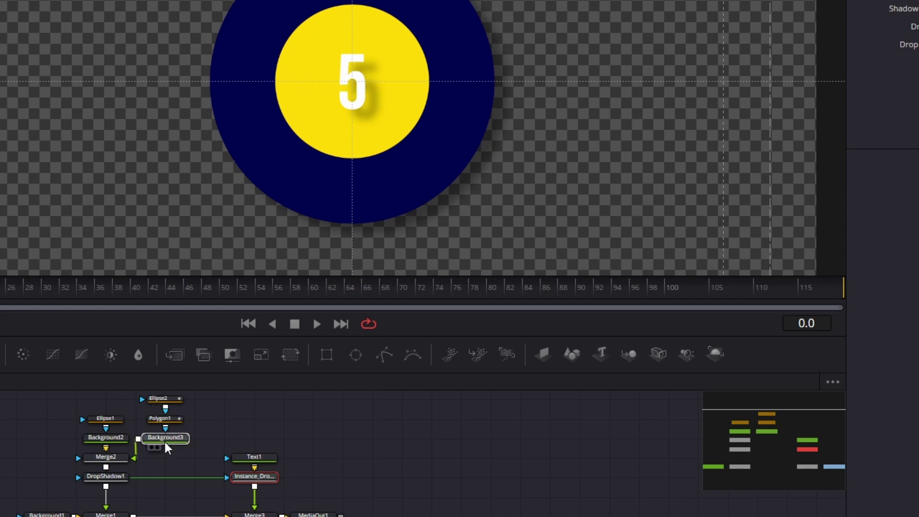
pyautogui.hotkey('ctrl', 'shift', 'v')
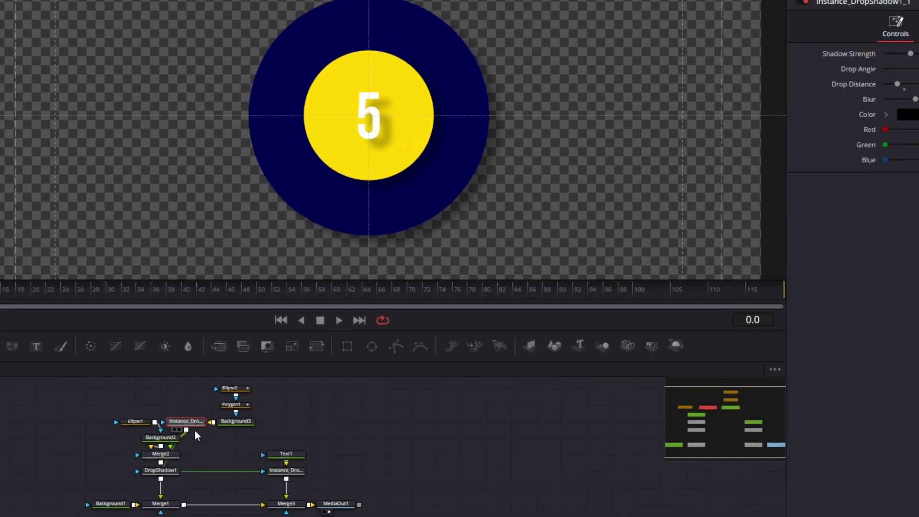
pyautogui.moveTo(161, 432); pyautogui.dragTo(188, 449)
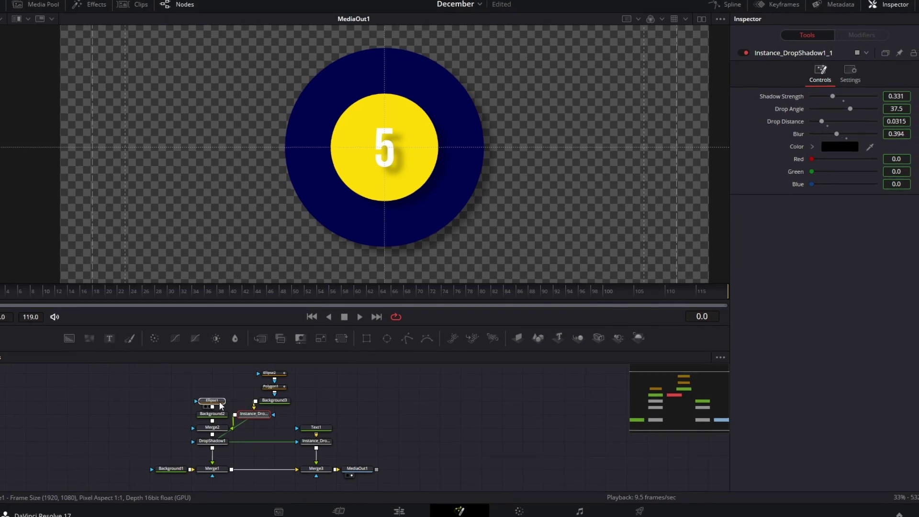
pyautogui.moveTo(105, 431); pyautogui.dragTo(132, 431)
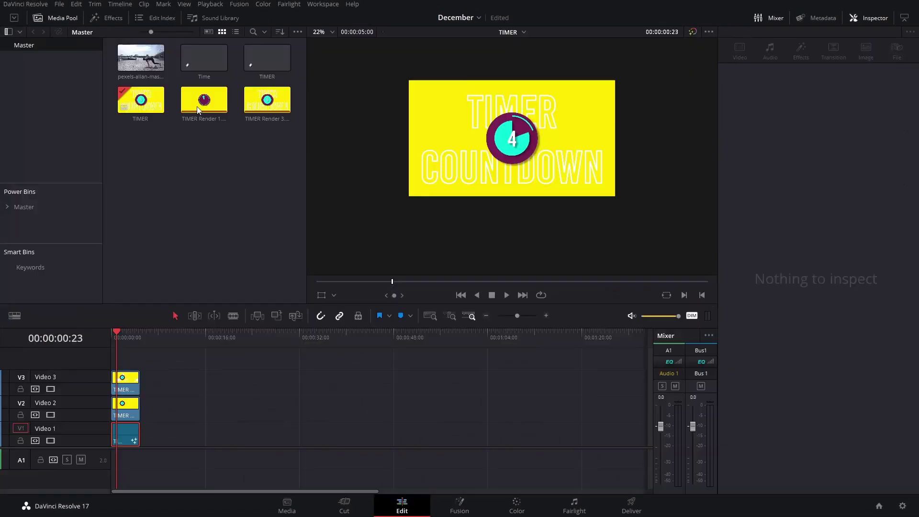
pyautogui.moveTo(140, 58); pyautogui.dragTo(270, 434)
# Stack the Time composition on V2 above the video, with Zoom 0.520 and Position X -746, Y 360.
pyautogui.moveTo(198, 68); pyautogui.dragTo(218, 407)
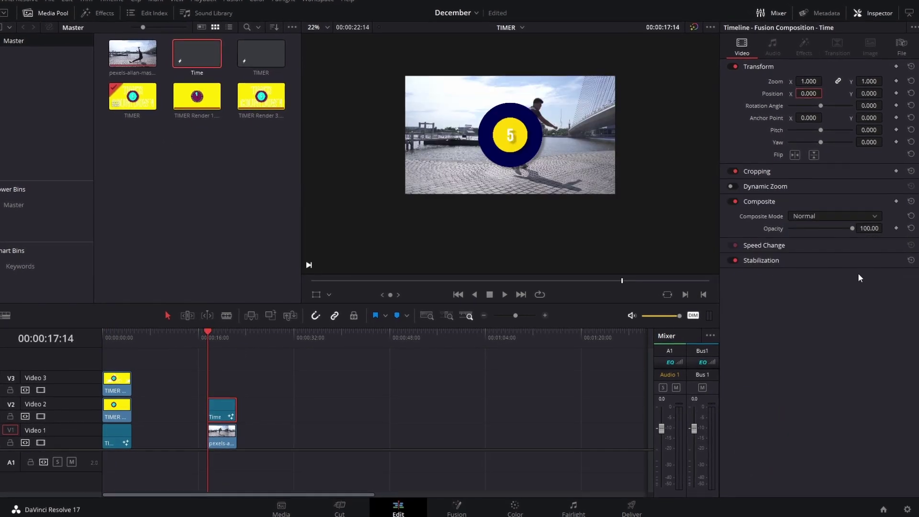
pyautogui.moveTo(809, 94); pyautogui.dragTo(790, 83)
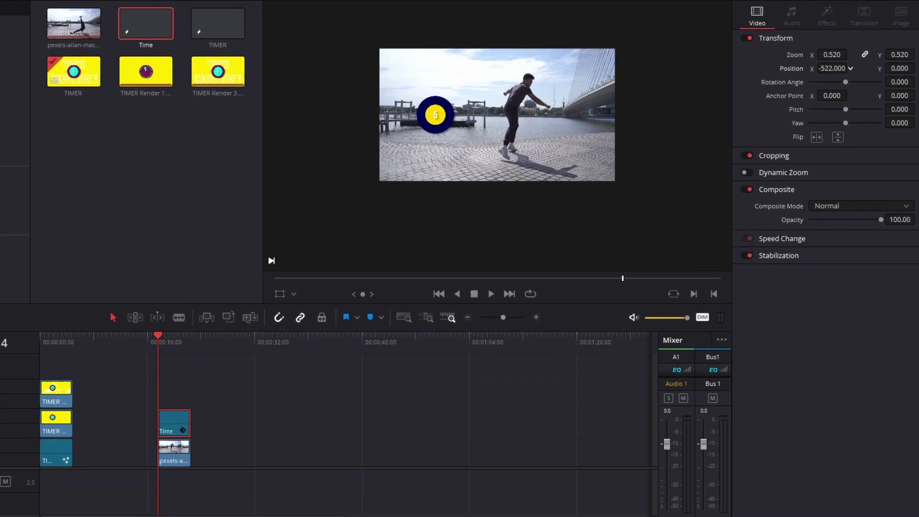
pyautogui.moveTo(900, 68); pyautogui.dragTo(912, 68)
pyautogui.moveTo(836, 68); pyautogui.dragTo(813, 68)
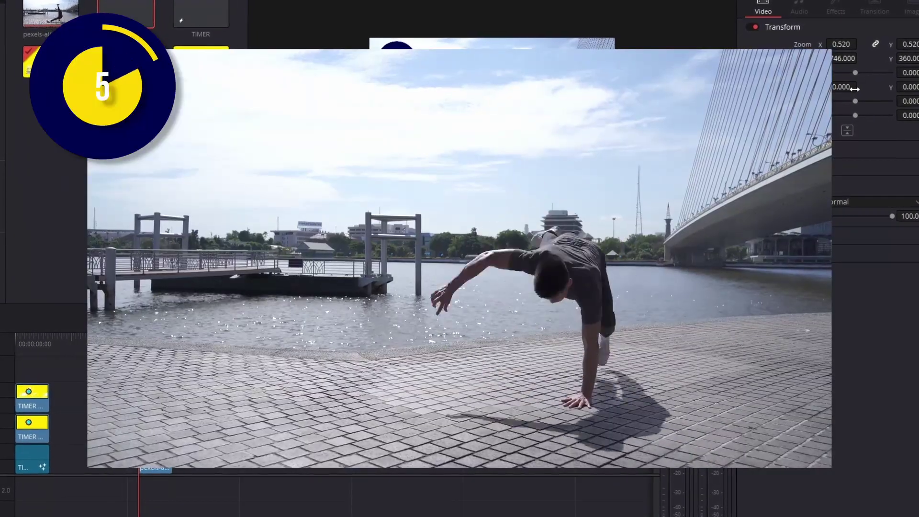